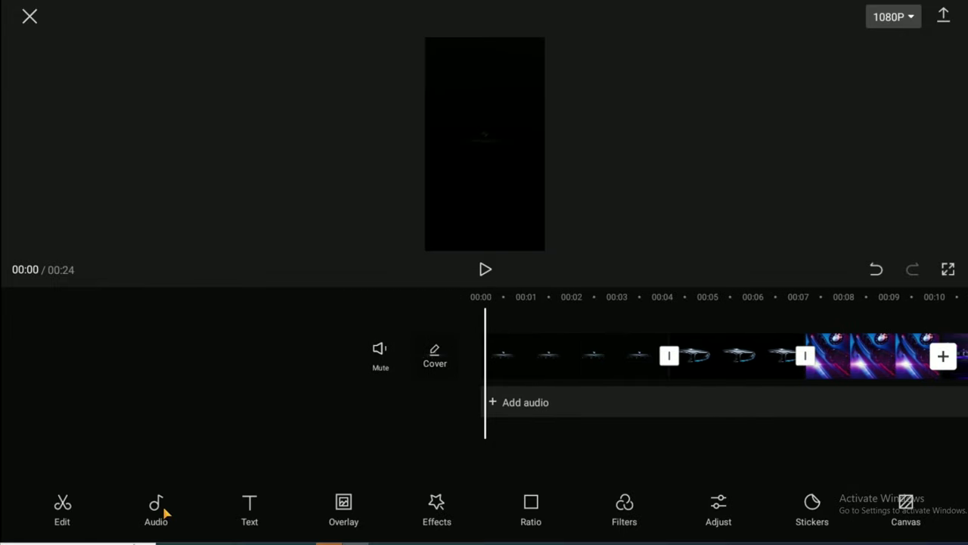
Add the device sound ظهور.mp3 at the start of the timeline and play it back with the first clip.
left_click(155, 509)
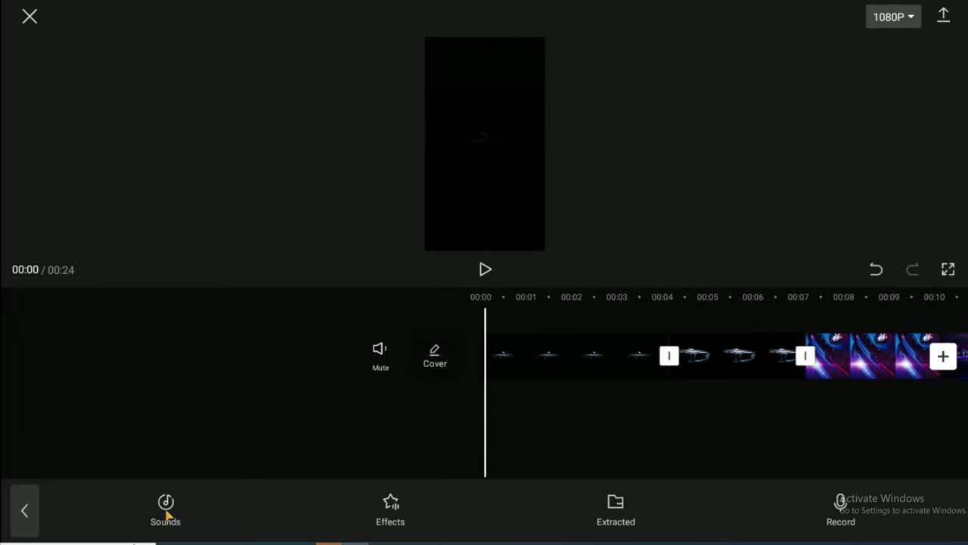
left_click(165, 508)
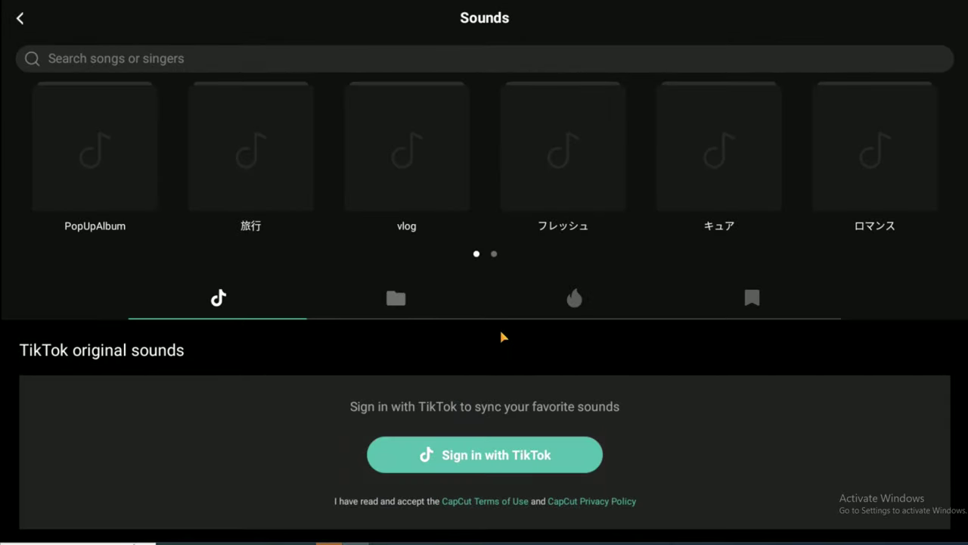
left_click(395, 300)
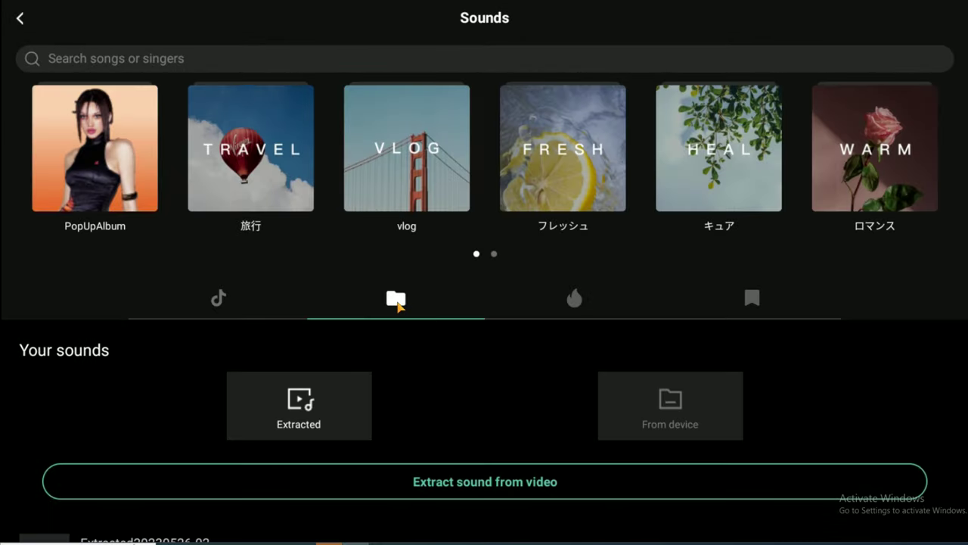
left_click(675, 402)
scroll(400, 474, "down", 5)
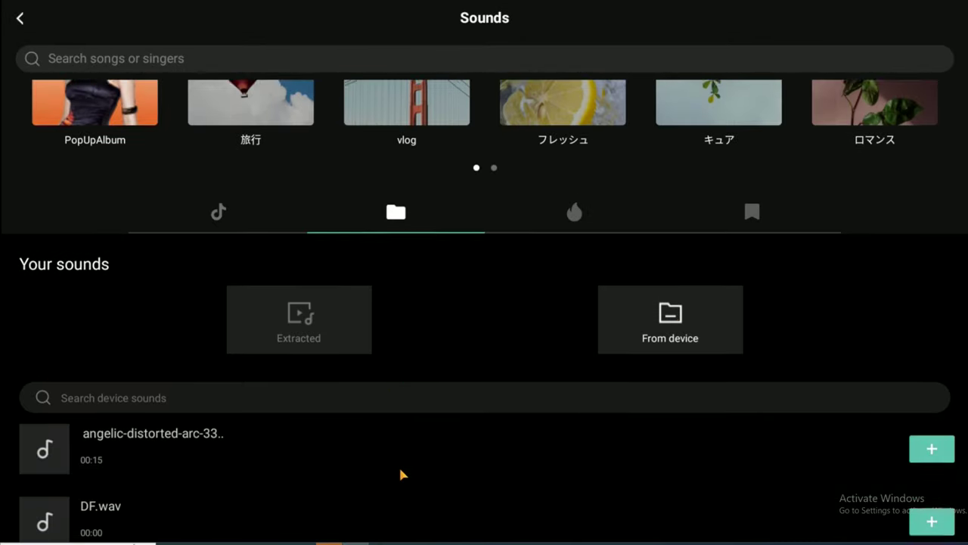
scroll(401, 473, "down", 5)
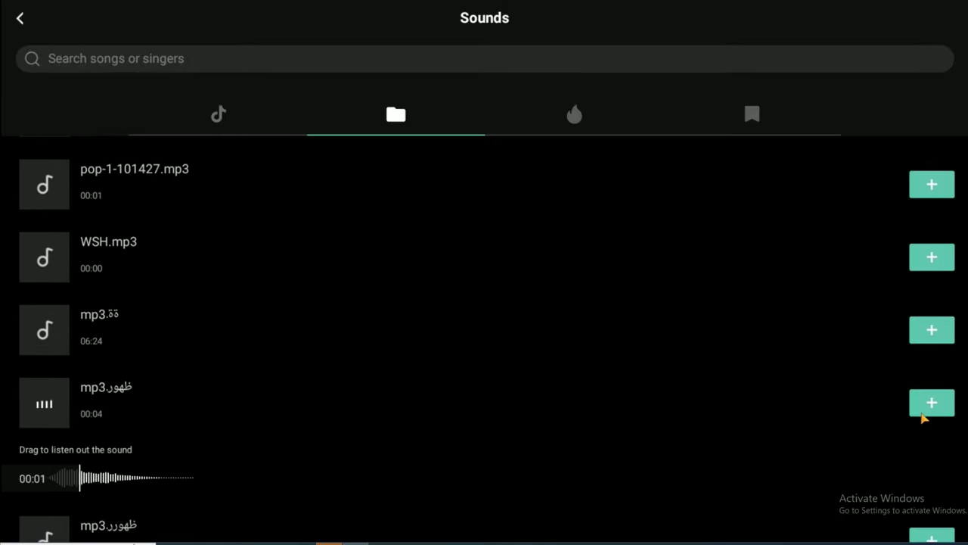
left_click(931, 403)
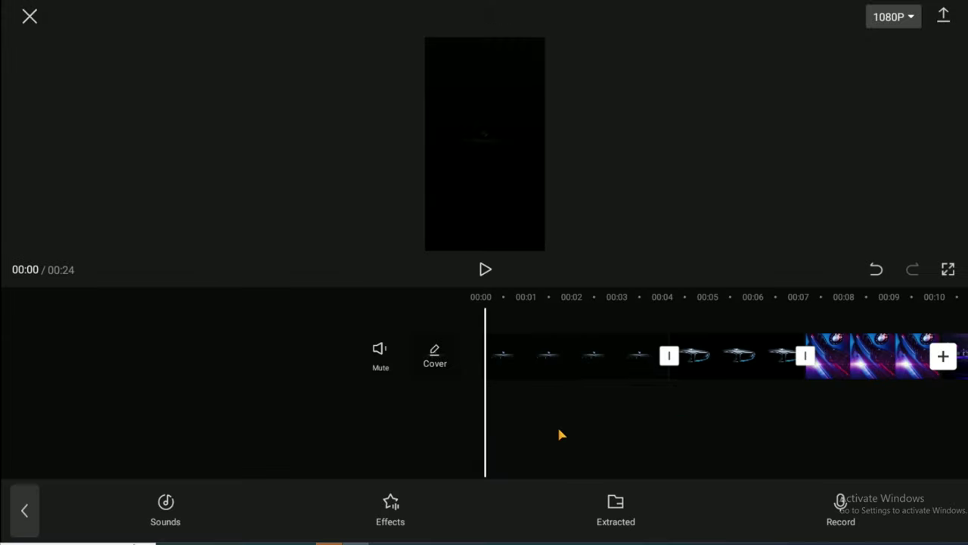
left_click(567, 411)
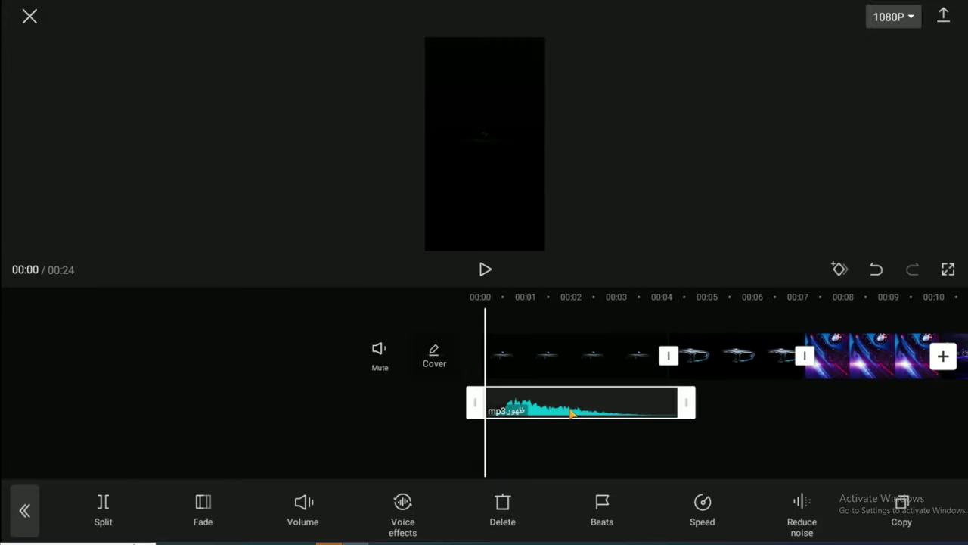
left_click(485, 270)
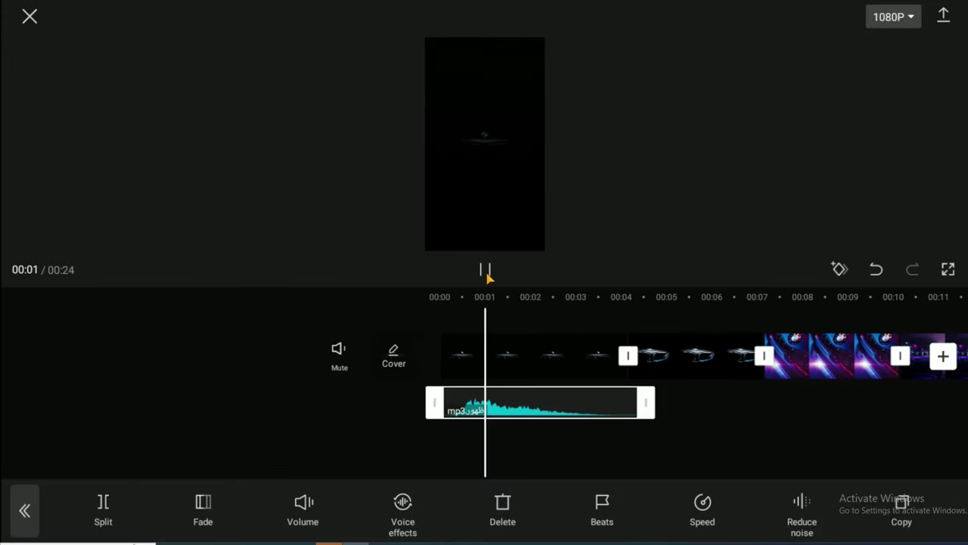
left_click(486, 270)
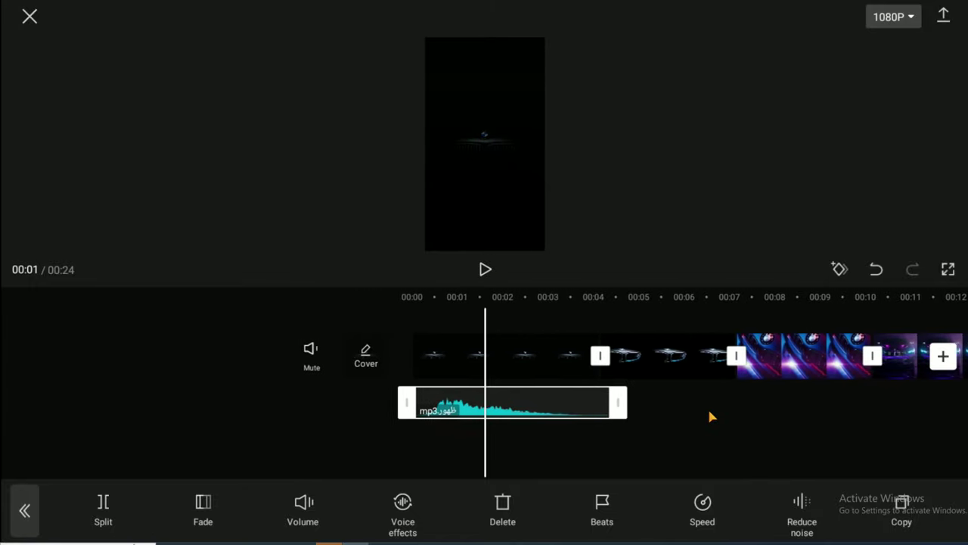
Apply the Zoom Out entrance animation to the first clip with a 0.6 s duration and preview it.
left_click(517, 352)
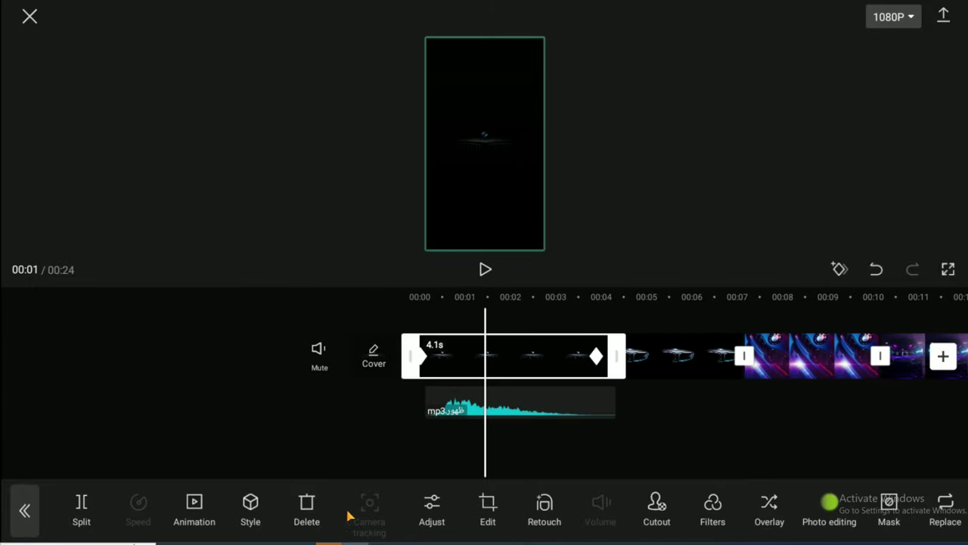
left_click(194, 508)
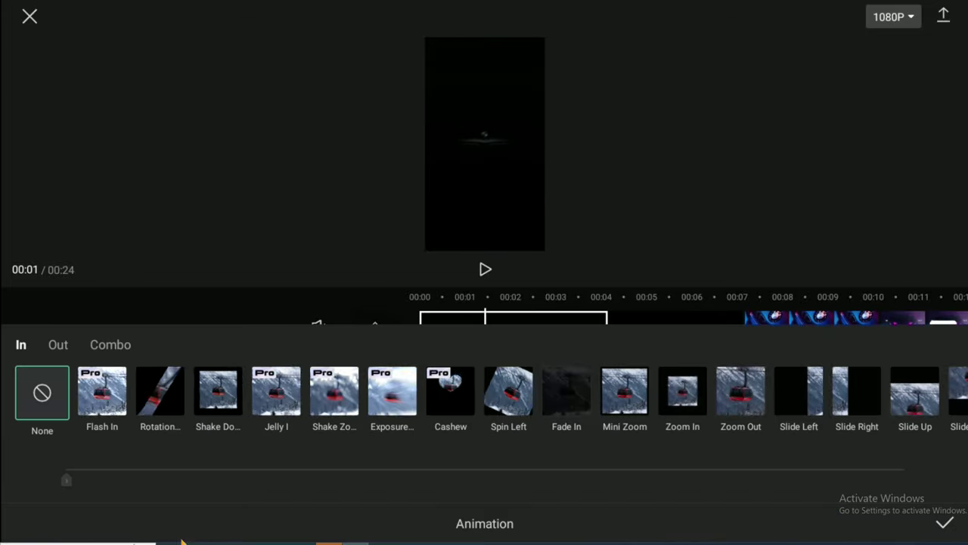
left_click(628, 397)
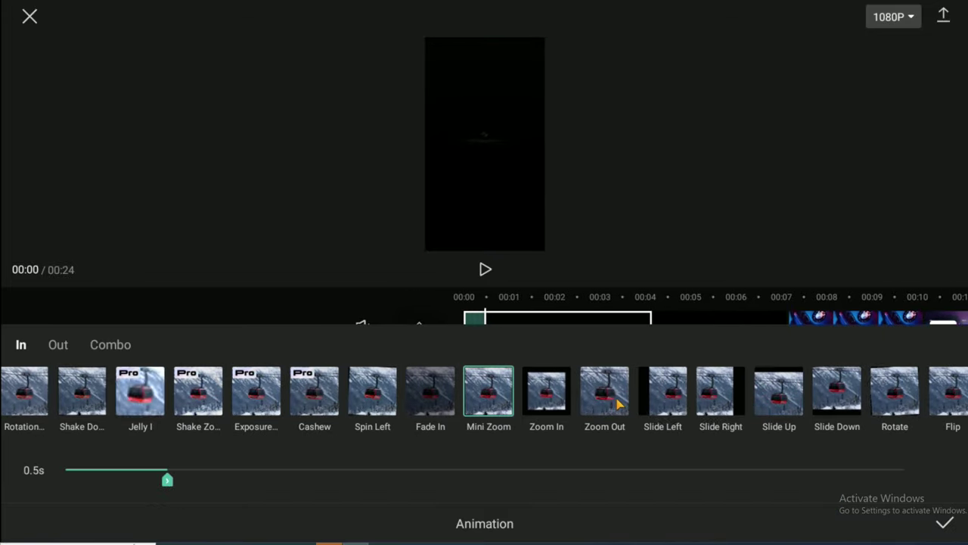
left_click(616, 403)
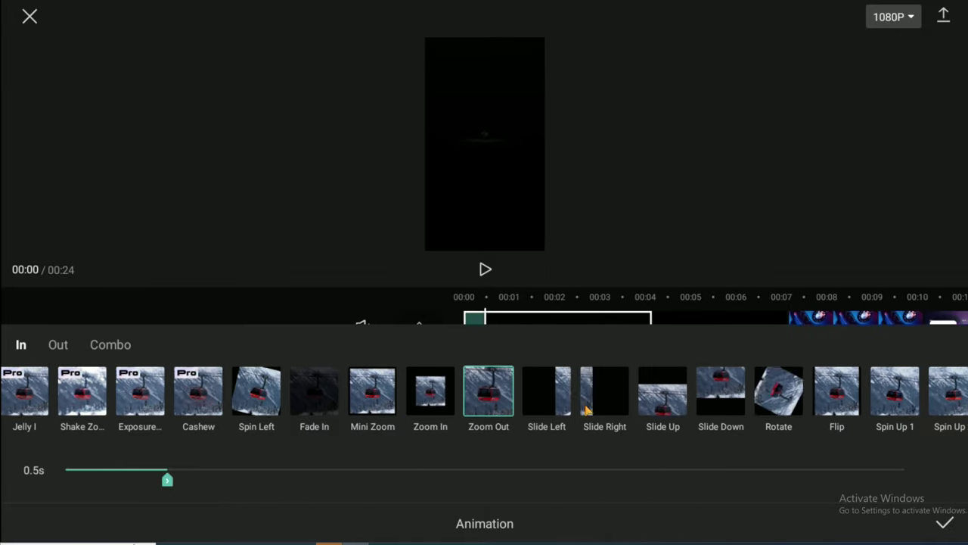
scroll(555, 473, "up", 1)
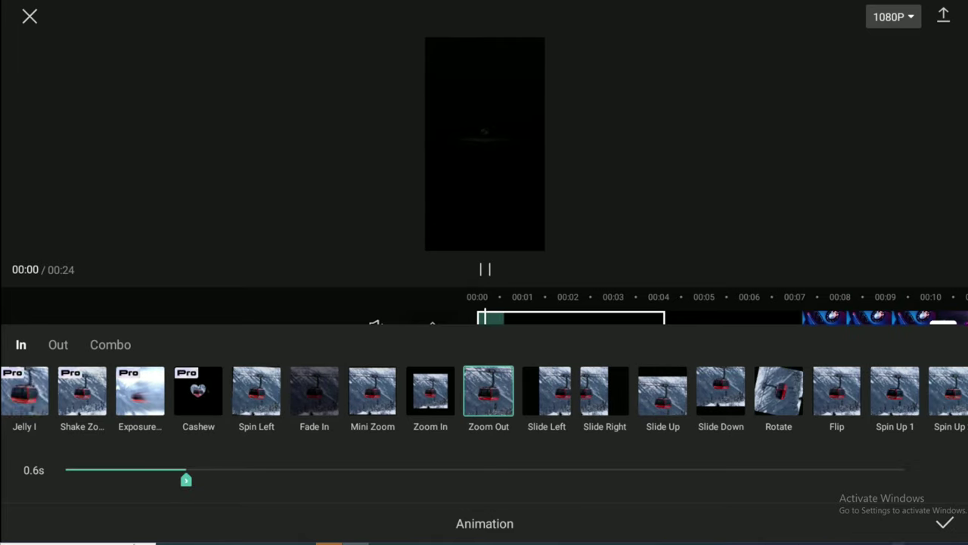
left_click(937, 523)
left_click_drag(482, 455, 508, 450)
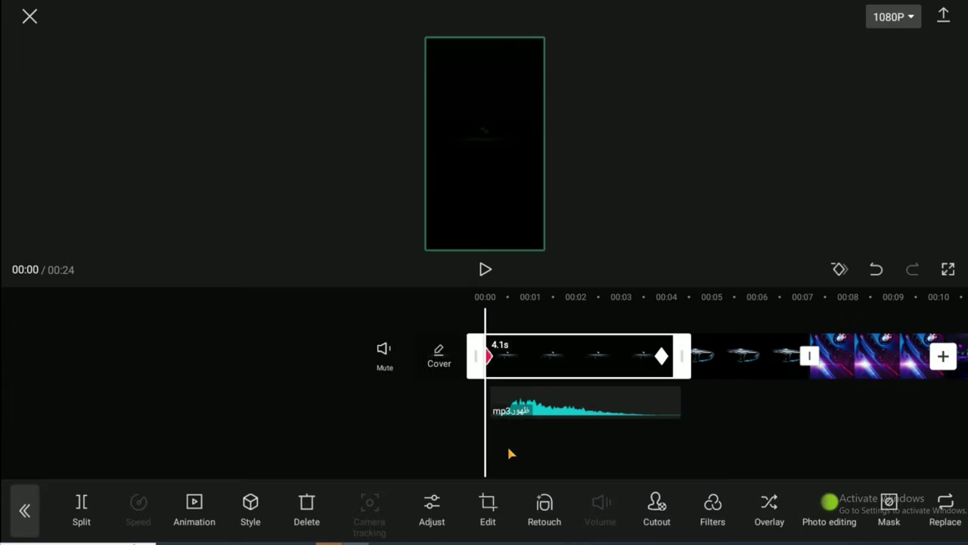
left_click(485, 270)
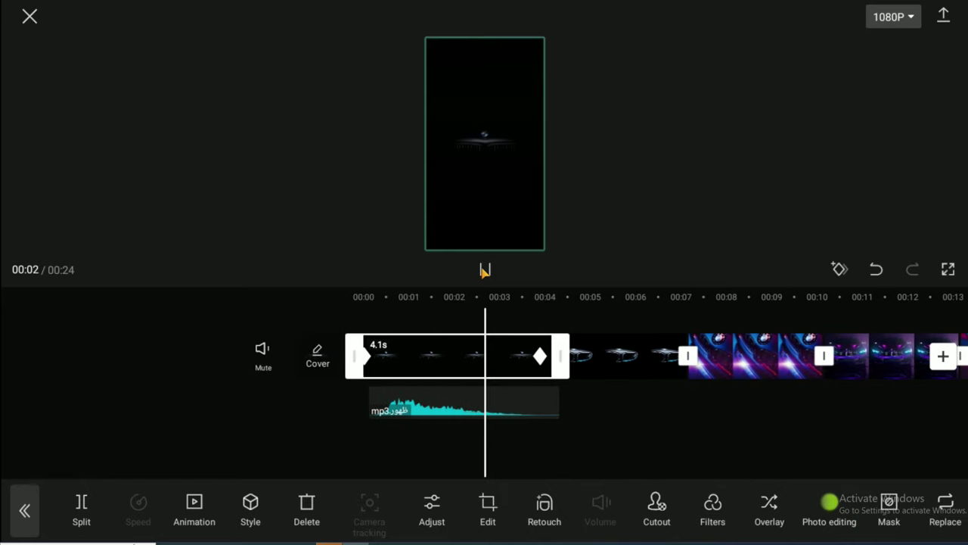
left_click(555, 413)
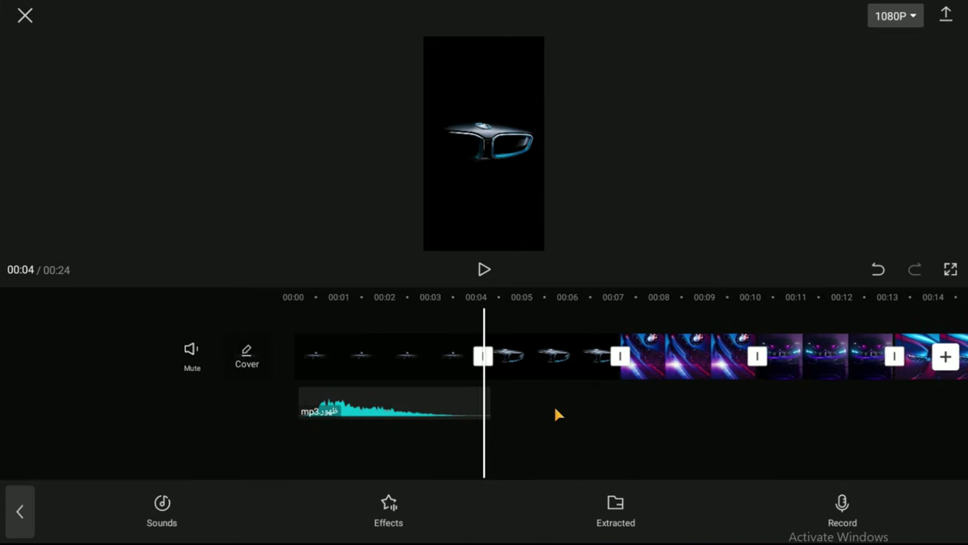
left_click(165, 508)
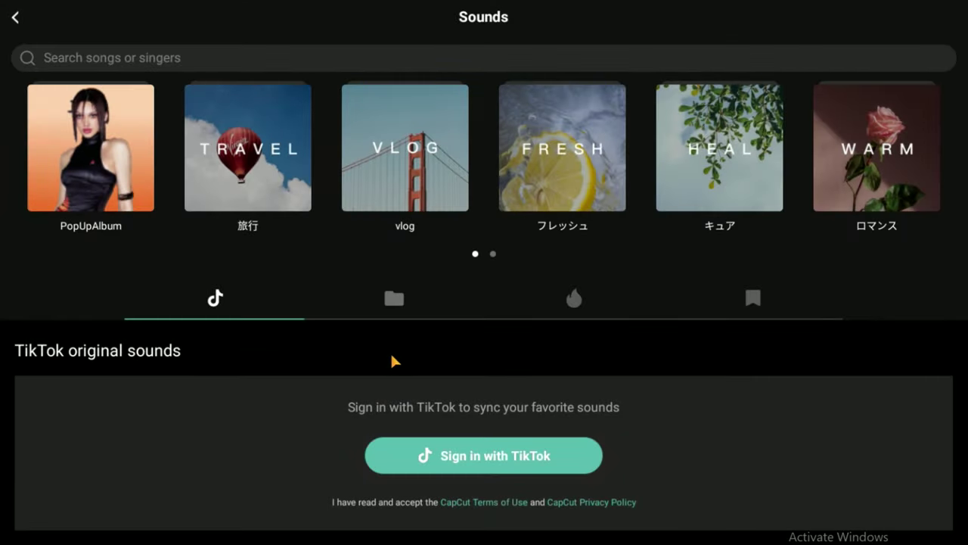
left_click(399, 306)
scroll(356, 390, "down", 3)
left_click(393, 416)
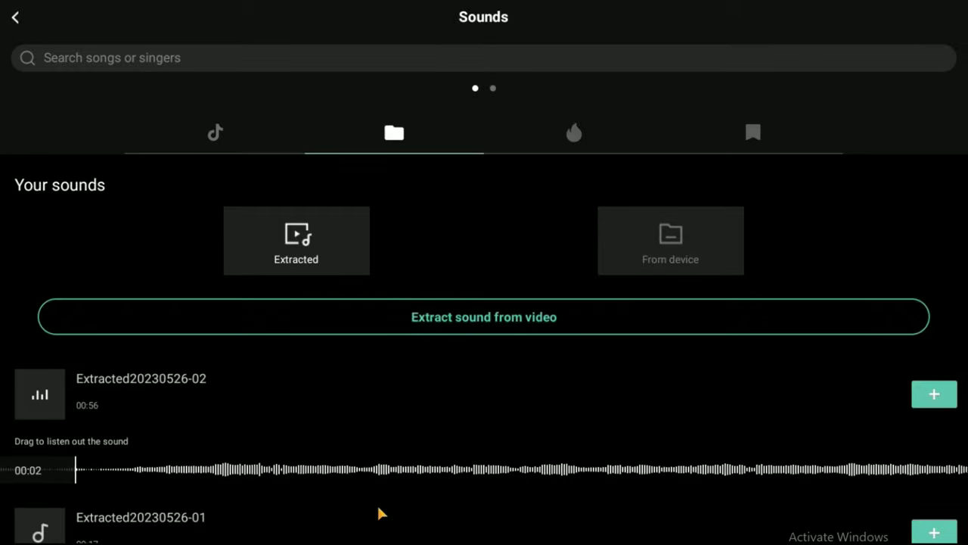
left_click(934, 394)
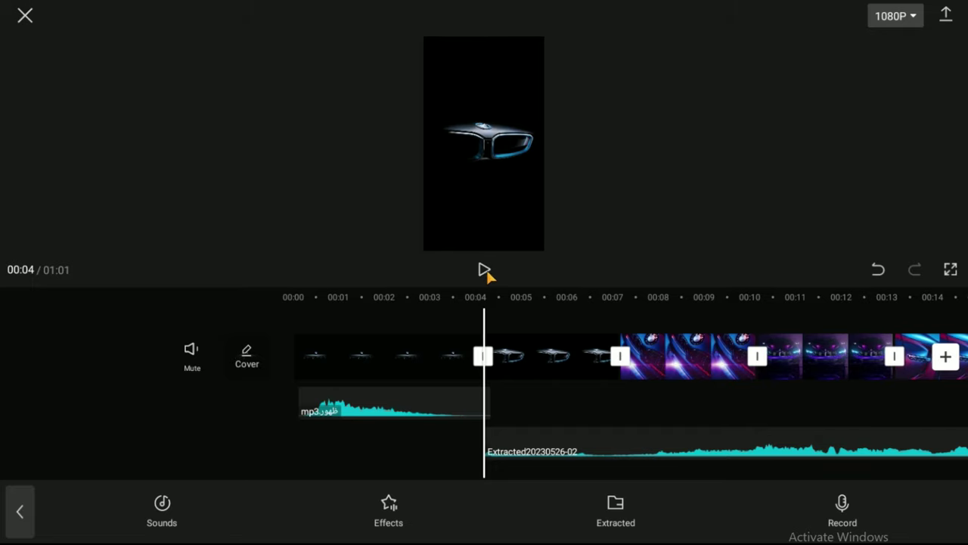
left_click(485, 271)
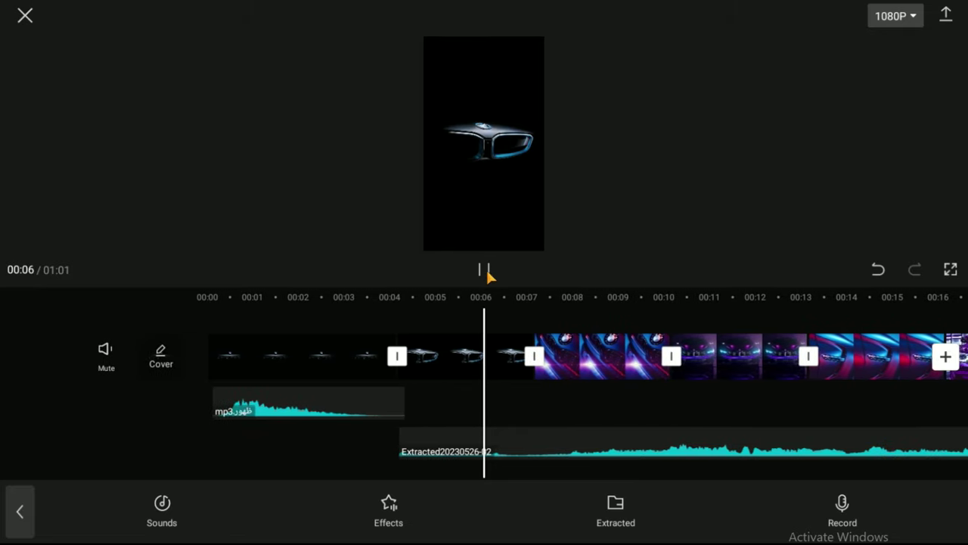
left_click(487, 272)
left_click(584, 452)
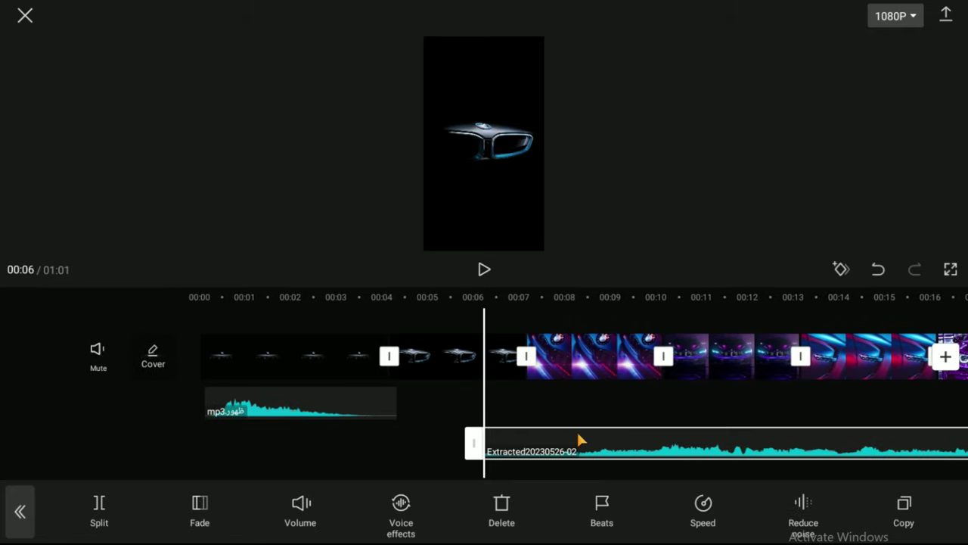
left_click_drag(578, 439, 517, 410)
left_click(484, 269)
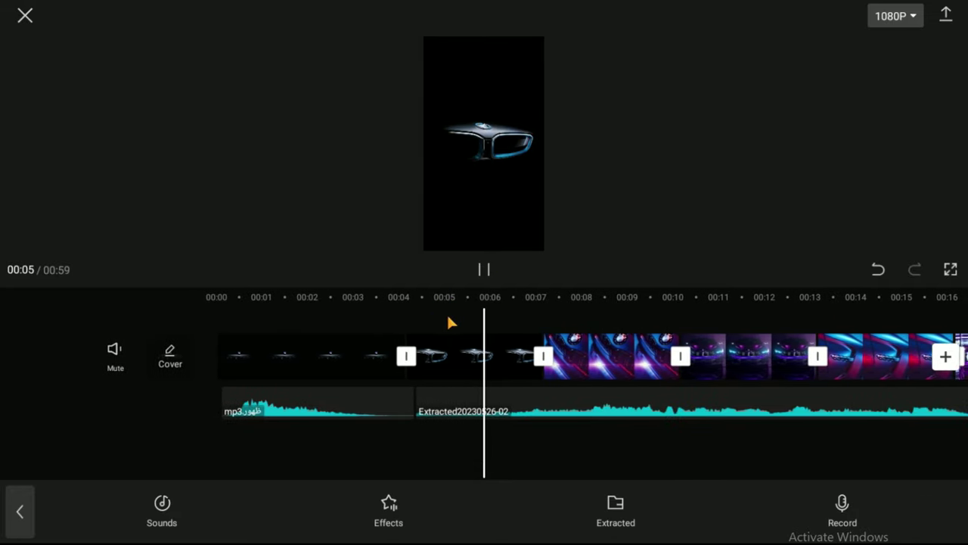
Insert the Bubble Blur transition between the first and second clips and preview it.
left_click_drag(507, 321, 589, 322)
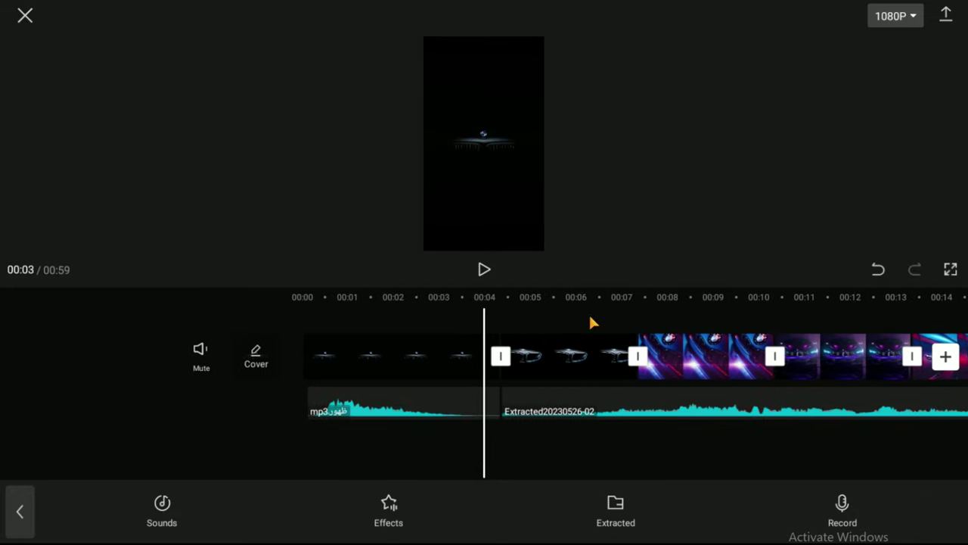
left_click(502, 356)
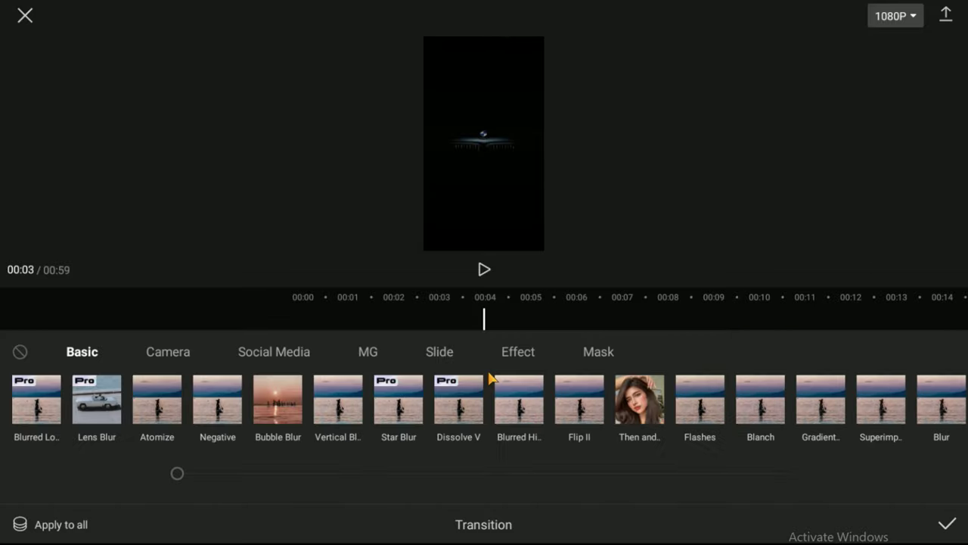
left_click(217, 399)
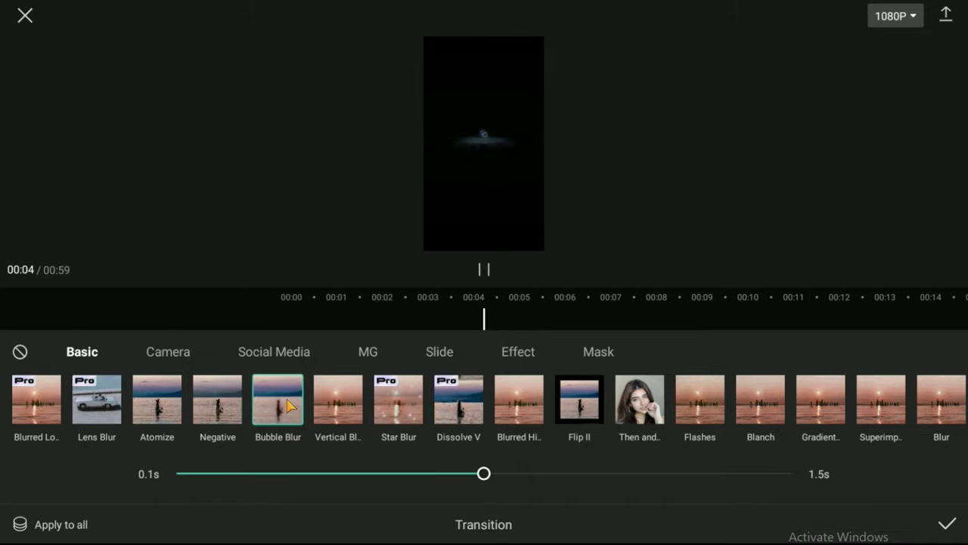
left_click(946, 524)
left_click(484, 270)
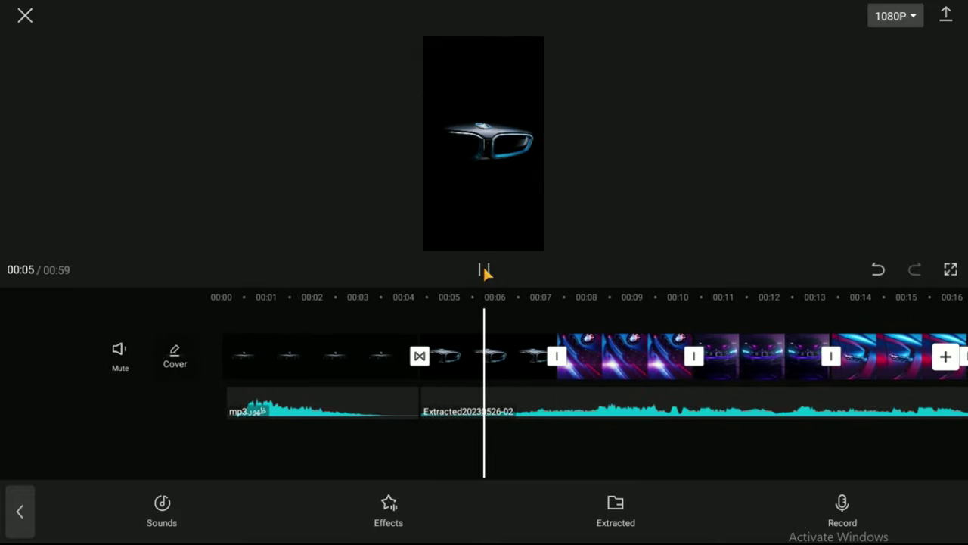
left_click(484, 270)
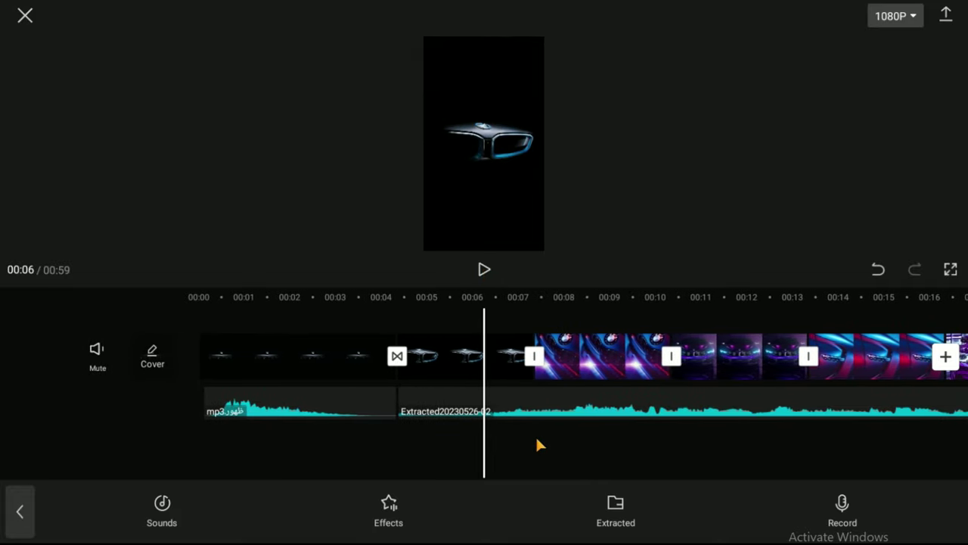
Apply the 3D Zoom Pro motion style to the second clip and play back the opening of the video.
left_click(455, 365)
left_click(250, 510)
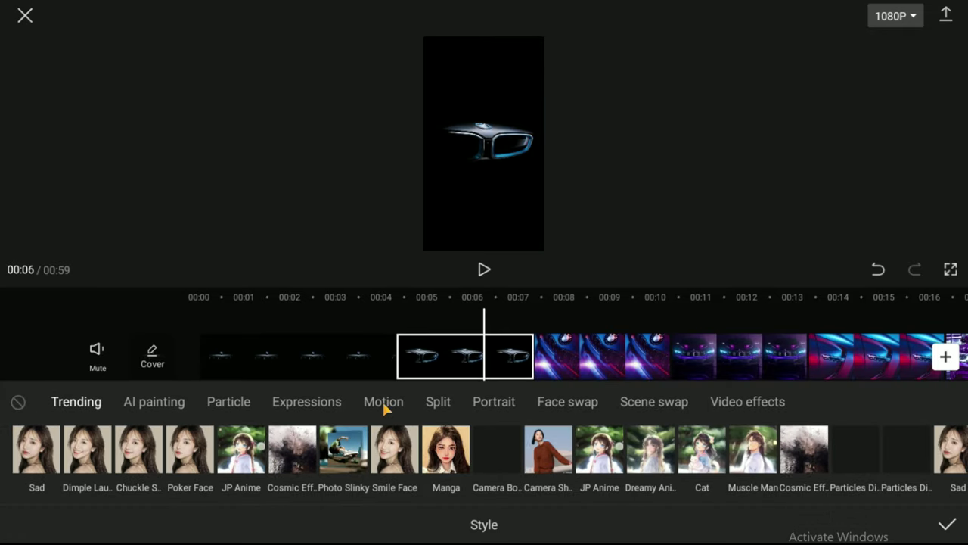
left_click(383, 403)
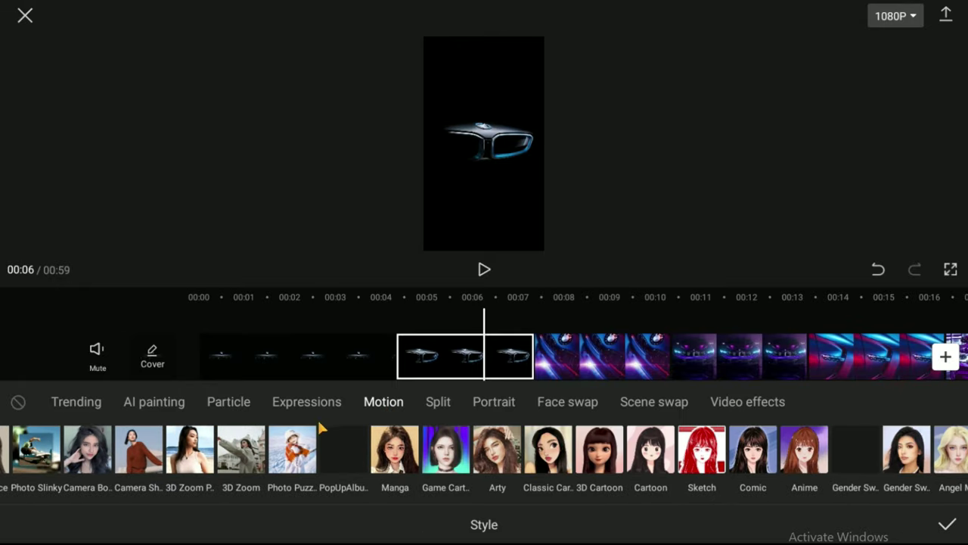
left_click(195, 458)
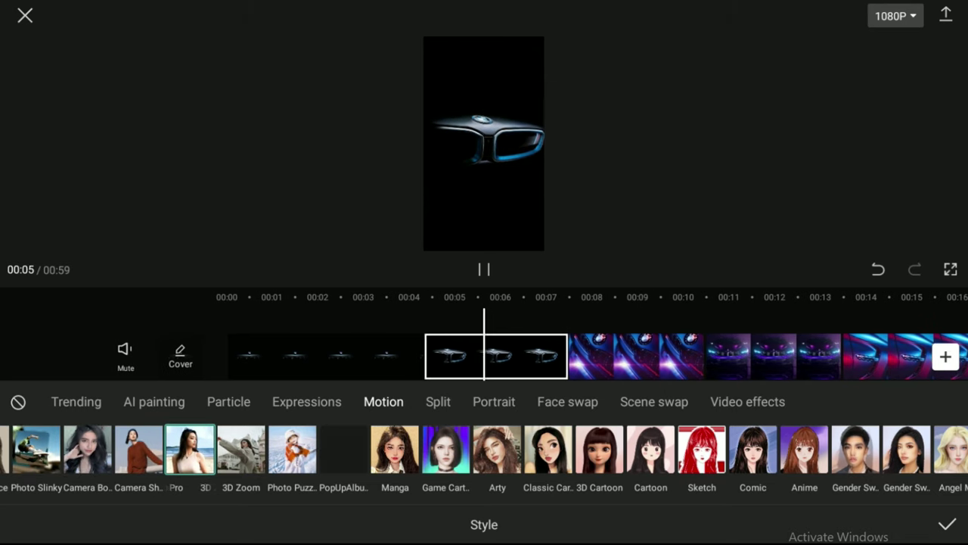
left_click(947, 524)
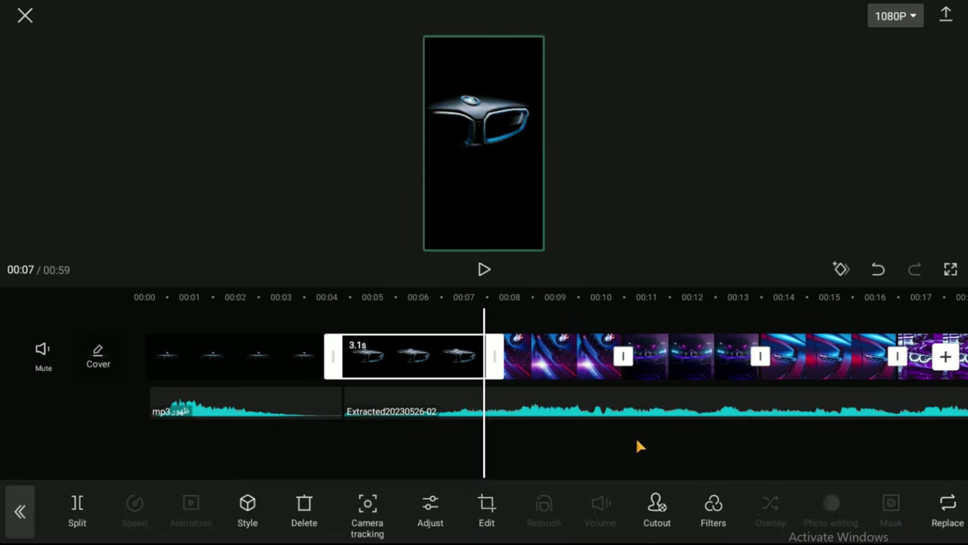
left_click_drag(630, 454, 870, 473)
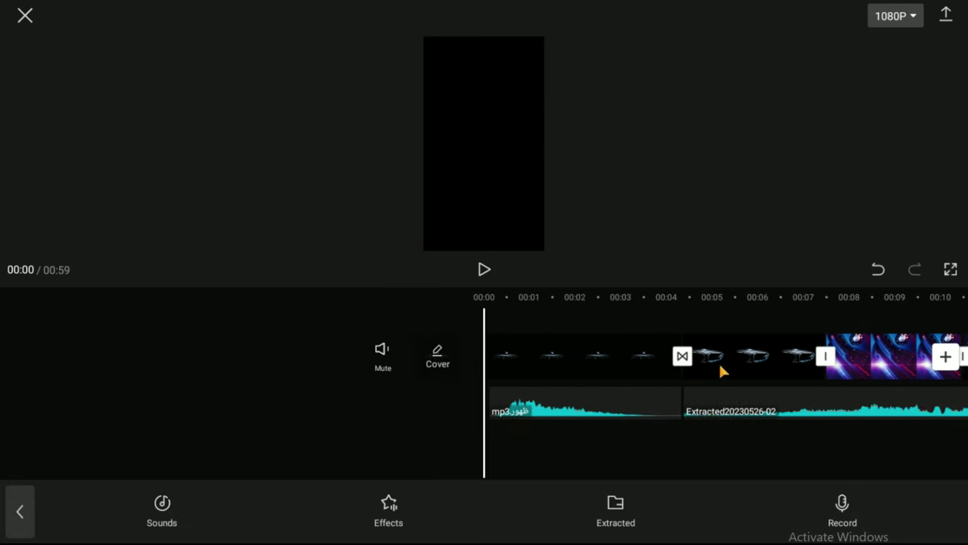
left_click(484, 270)
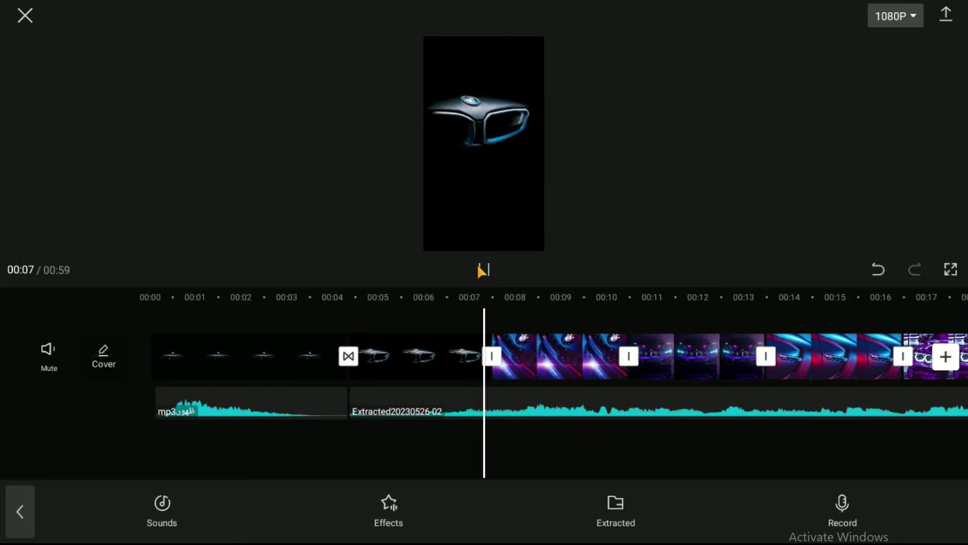
left_click_drag(552, 450, 657, 454)
left_click(480, 270)
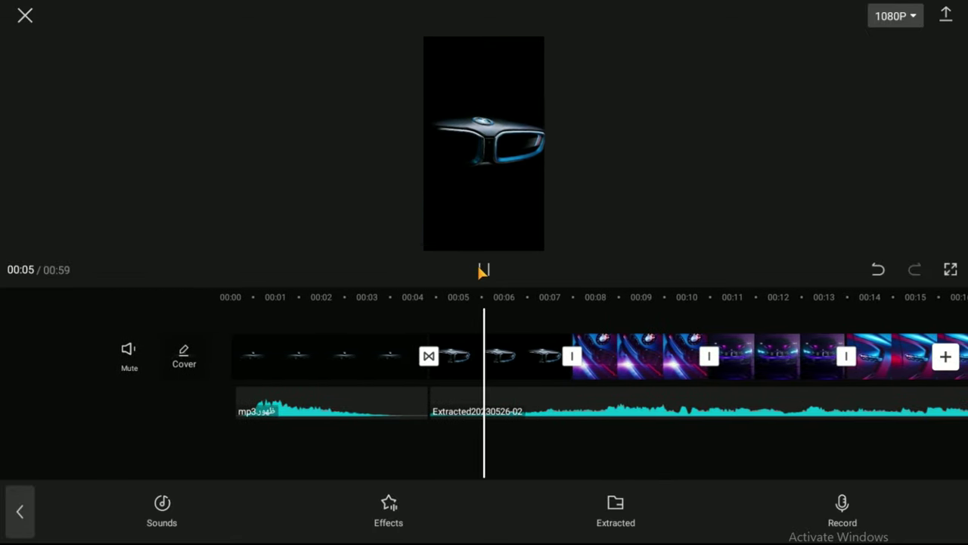
Stop the playback and trim the end of the second clip to about 00:07 on the timeline.
left_click(484, 271)
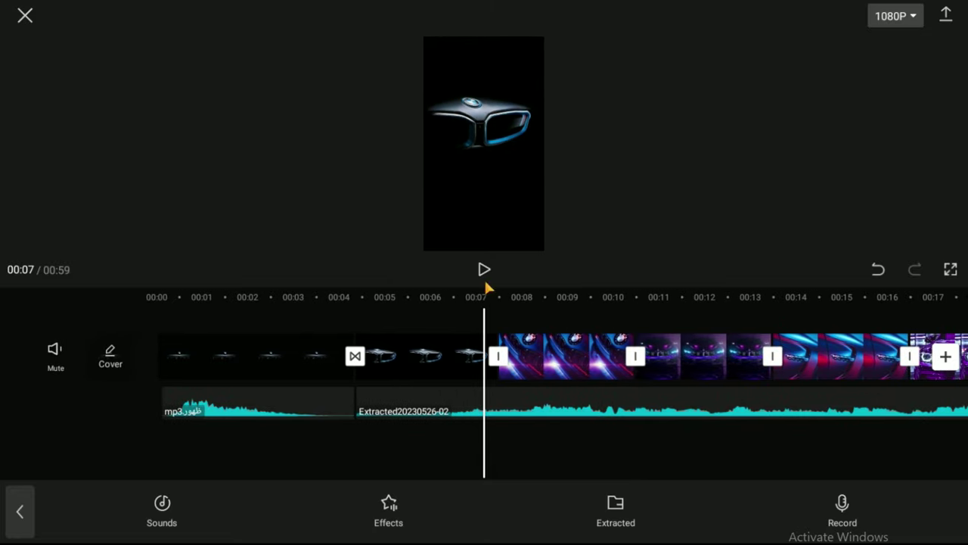
left_click(479, 365)
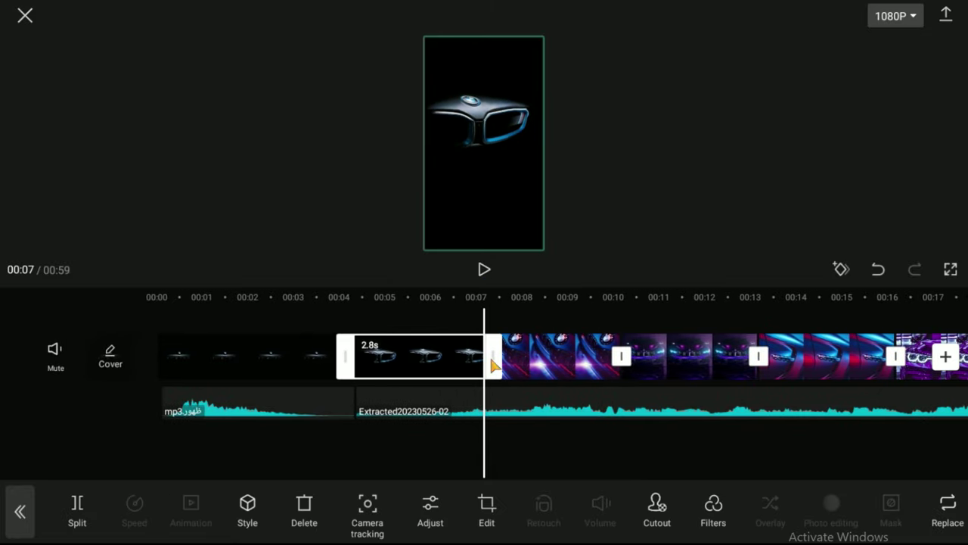
left_click(501, 407)
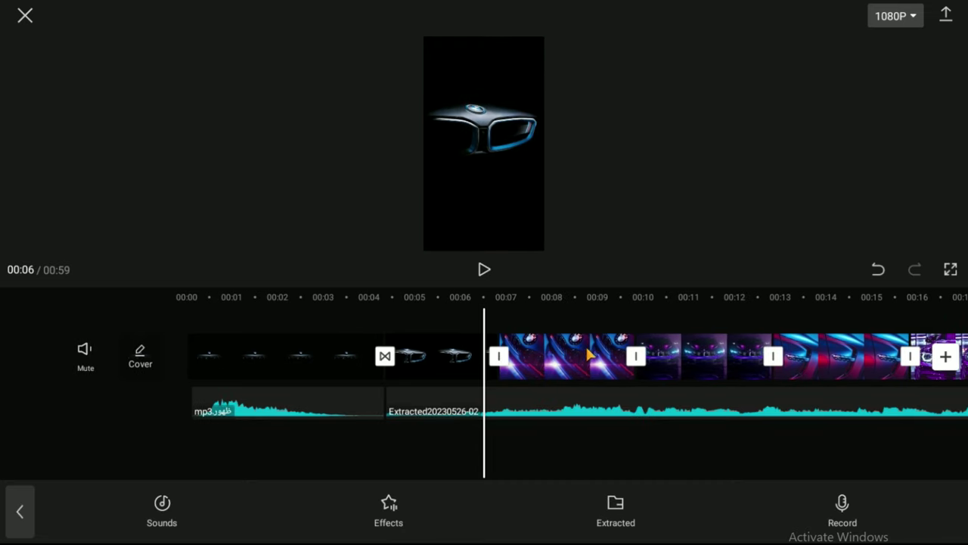
Insert the Blurred Highlight transition between the second and third clips and preview it.
left_click(500, 356)
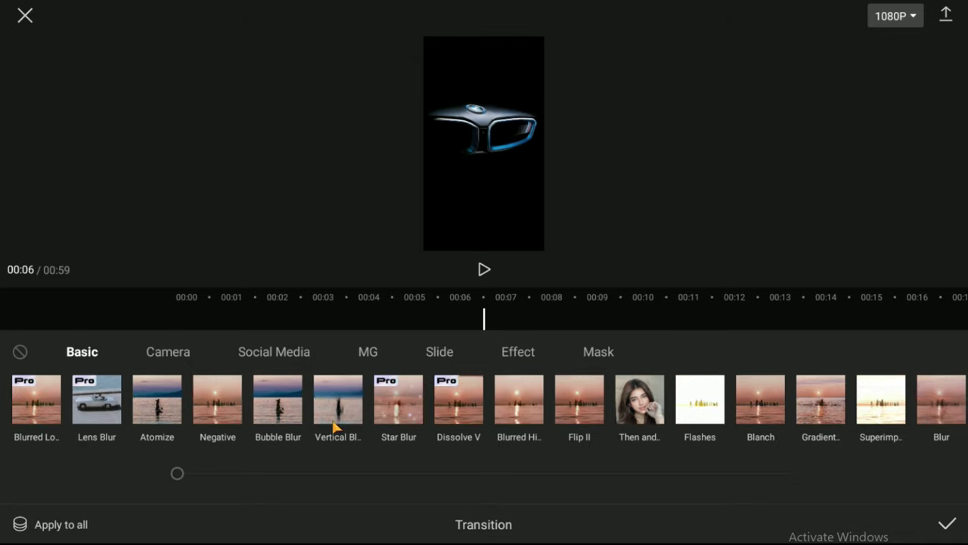
left_click(821, 398)
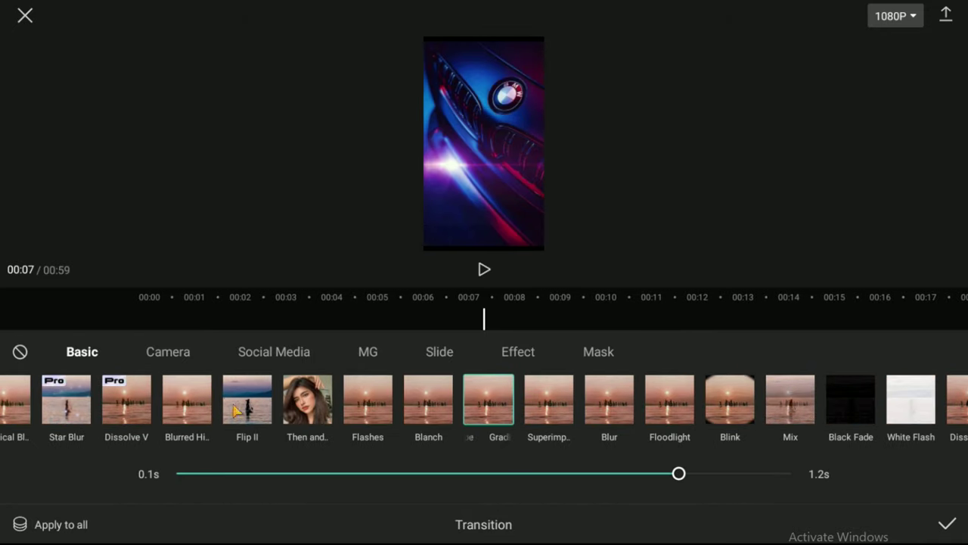
left_click(198, 408)
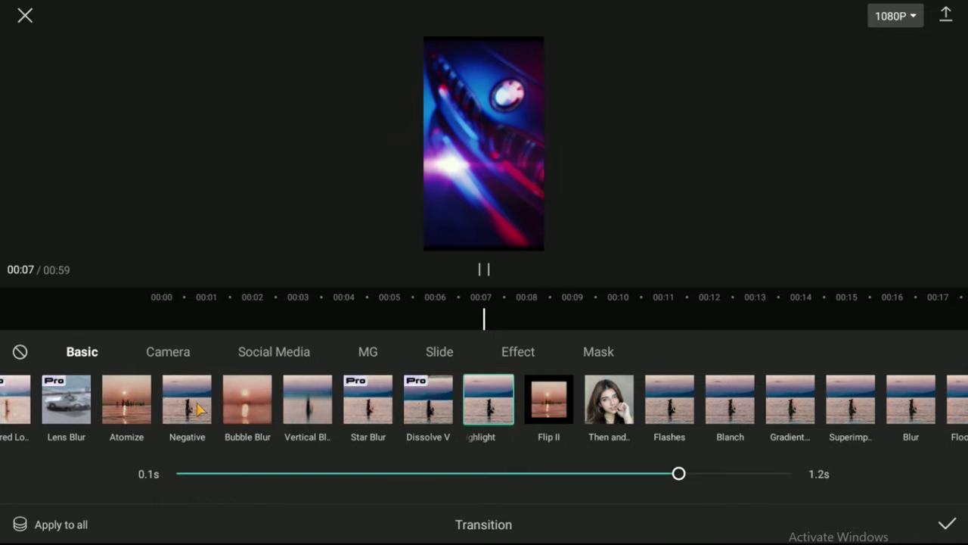
left_click(911, 399)
left_click(947, 523)
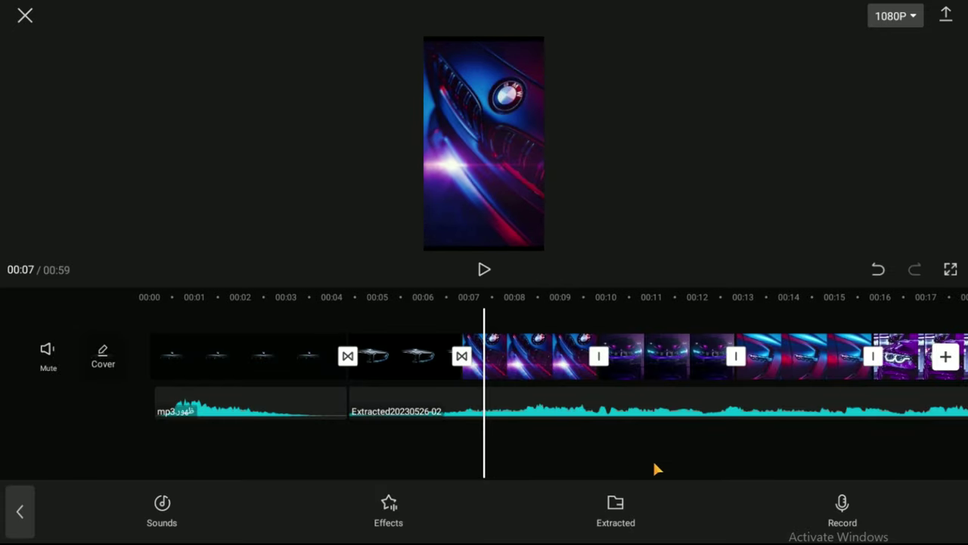
left_click_drag(654, 467, 685, 471)
left_click(485, 270)
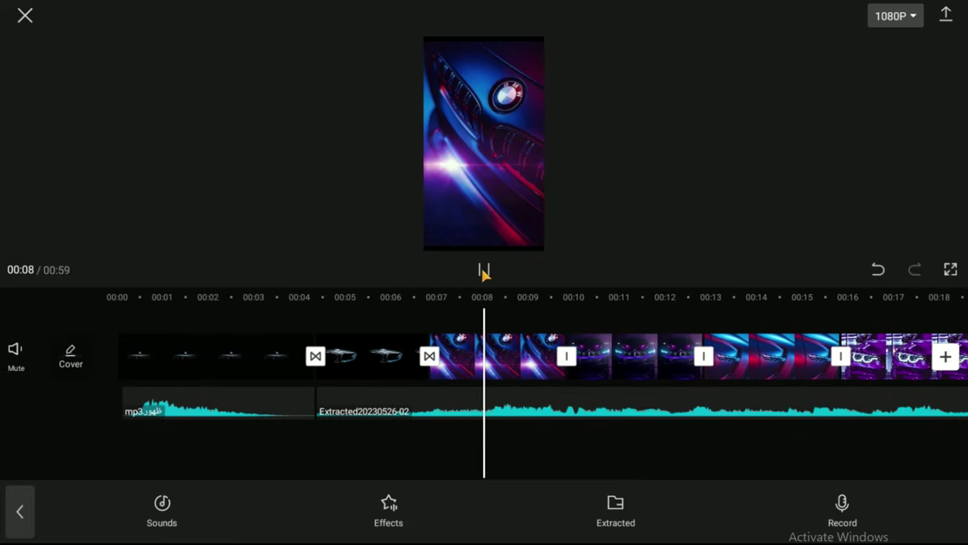
left_click(484, 270)
Apply the 3D Zoom motion style to the third clip.
left_click(511, 362)
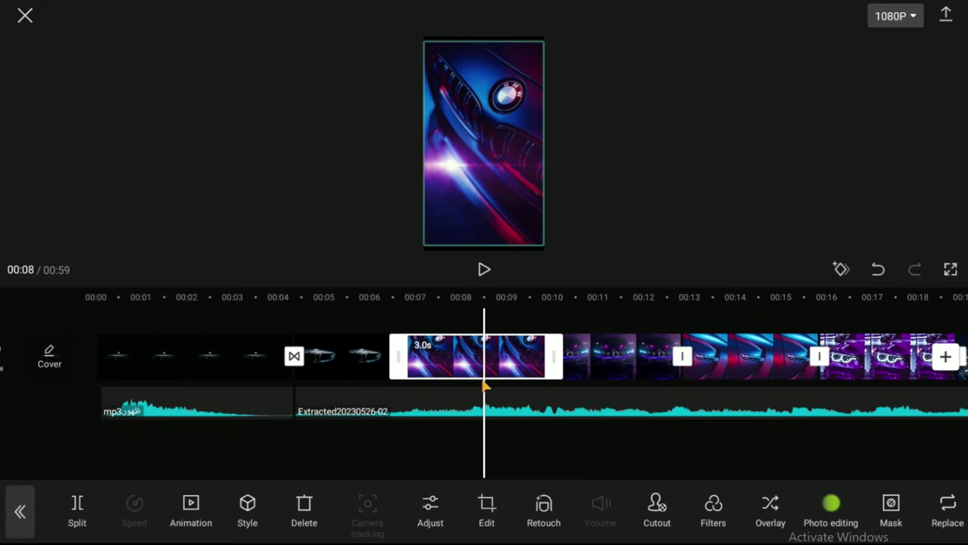
left_click(247, 508)
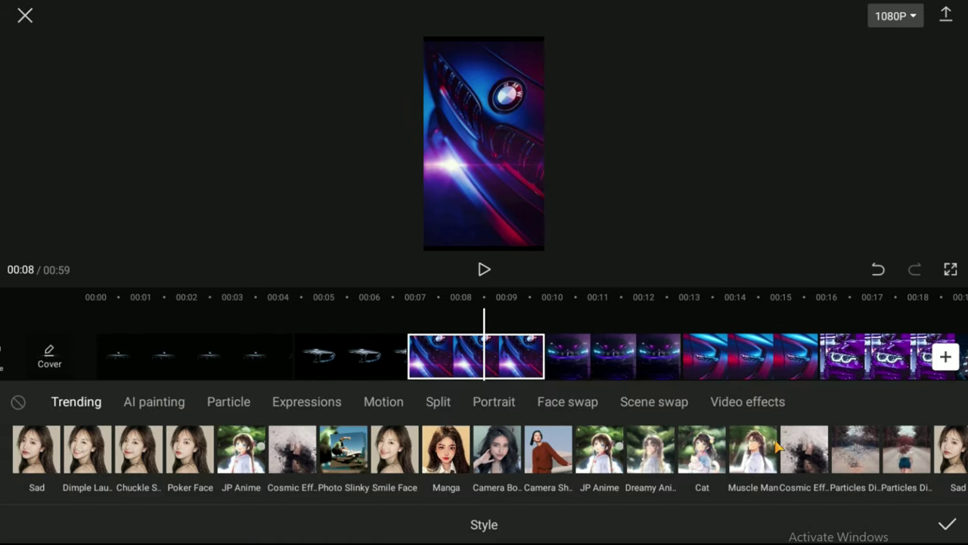
left_click(386, 402)
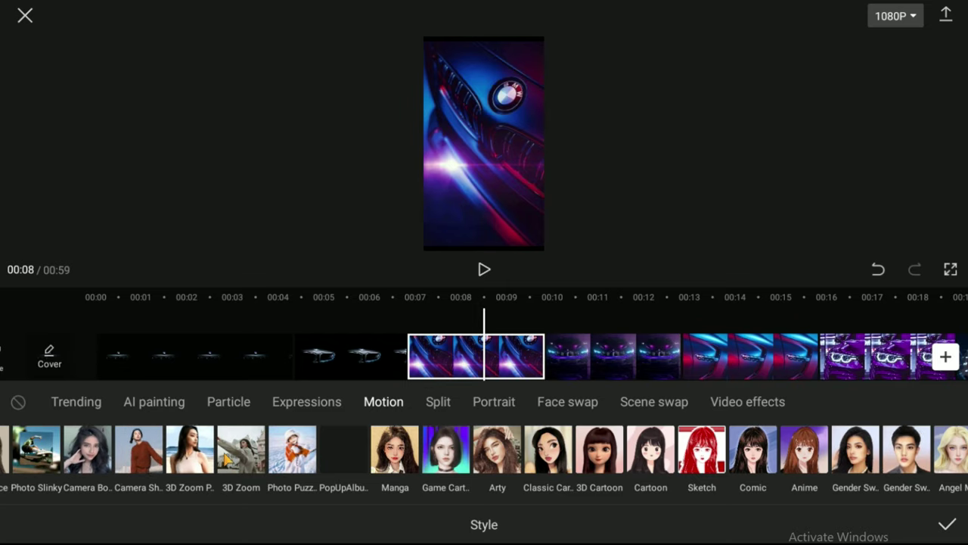
left_click(305, 484)
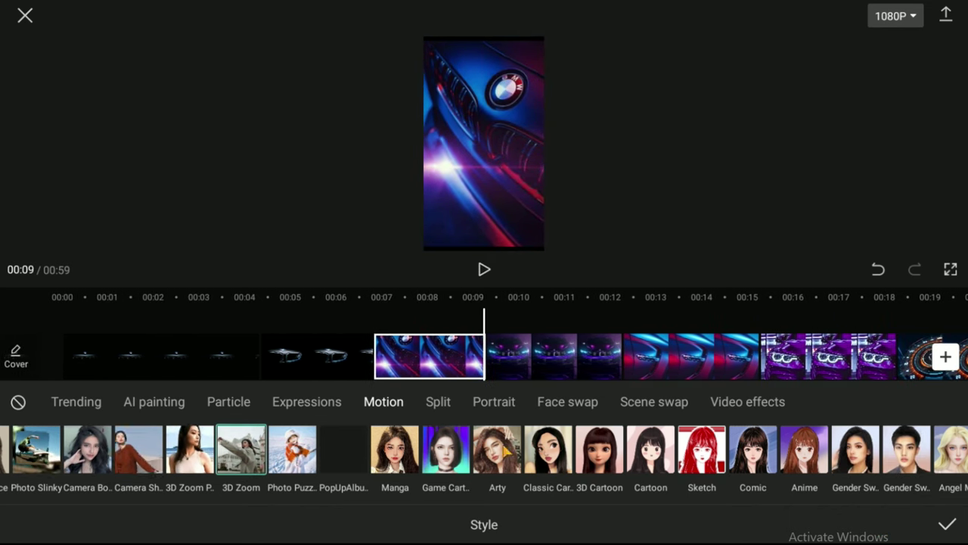
left_click(959, 524)
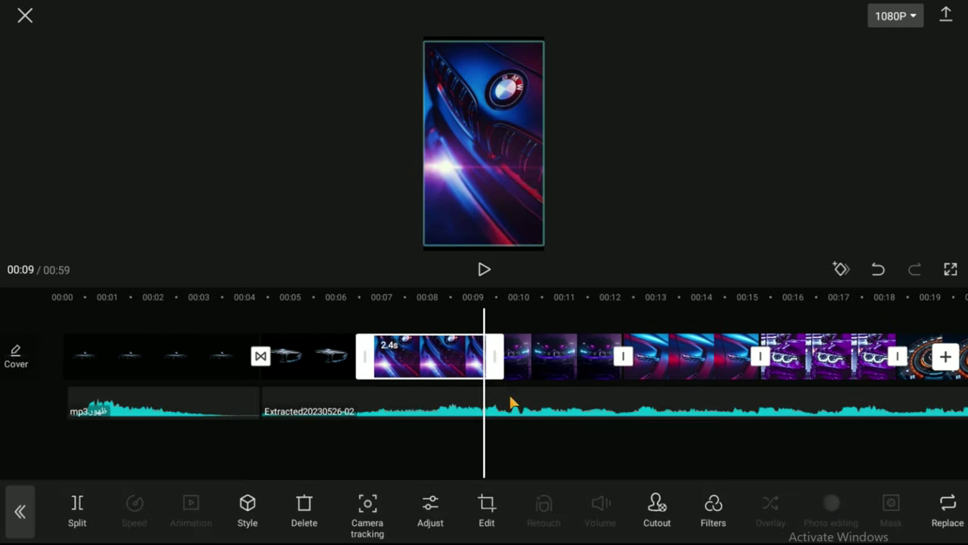
Shorten the third clip by trimming its end to about 00:09 on the timeline.
scroll(488, 431, "up", 1)
left_click_drag(491, 428, 499, 351)
left_click(583, 429)
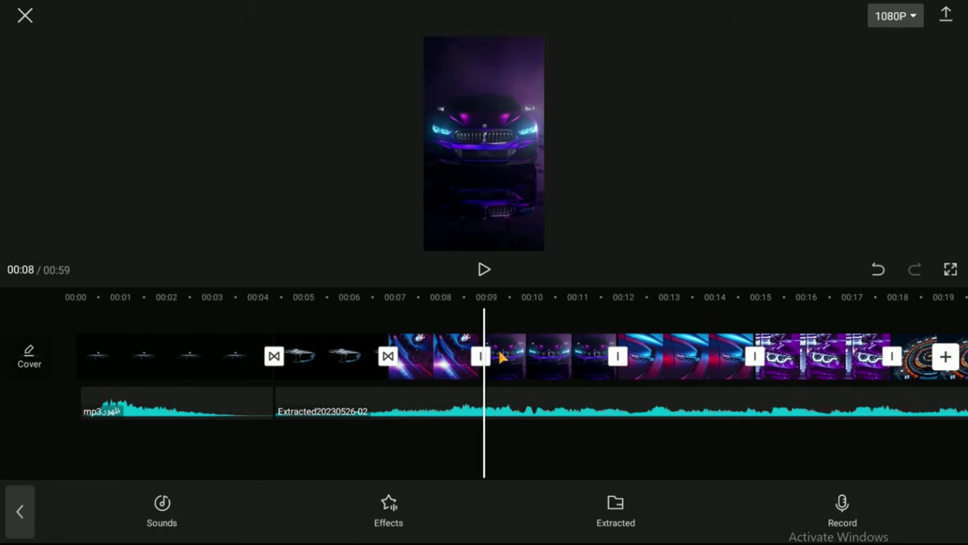
Insert the Snow effect transition between the third and fourth clips and play it back.
left_click(481, 356)
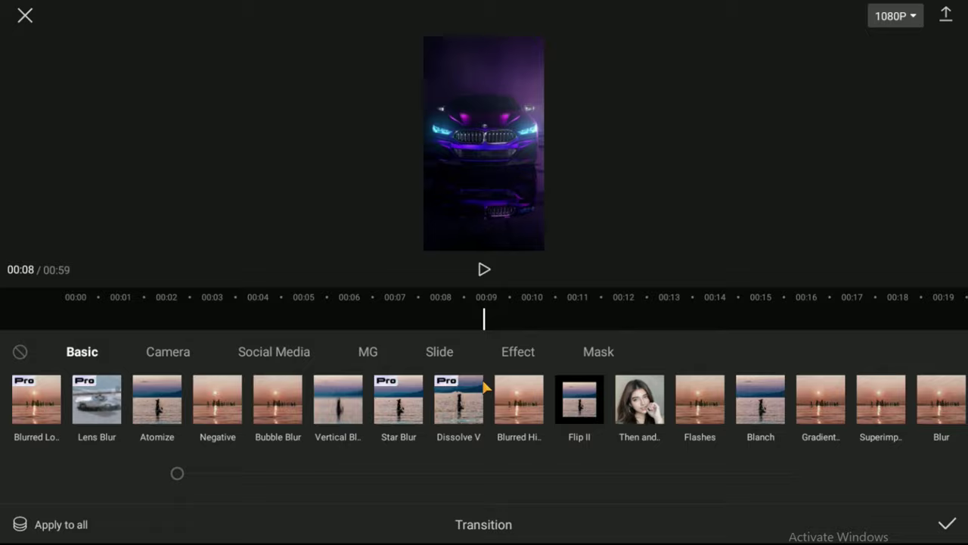
left_click(527, 408)
left_click(516, 354)
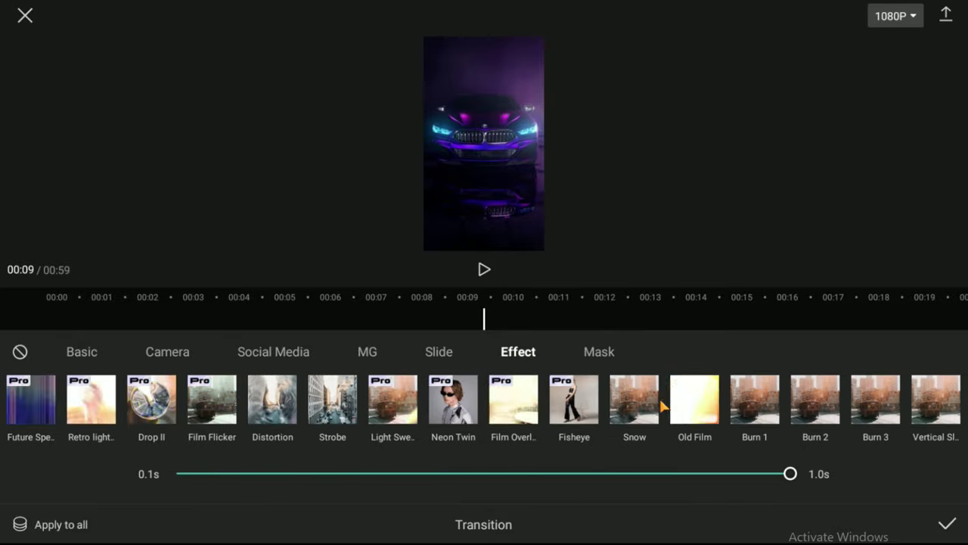
left_click(634, 402)
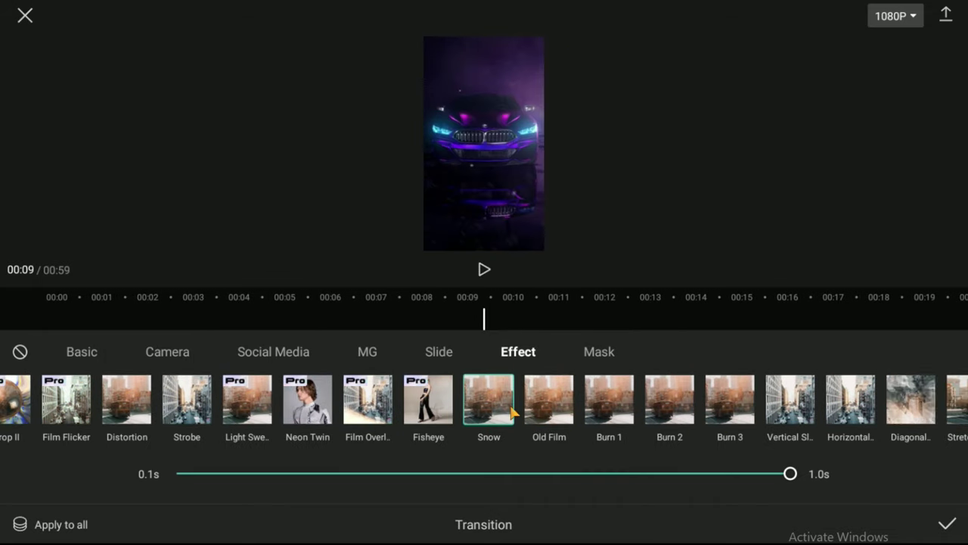
left_click(946, 523)
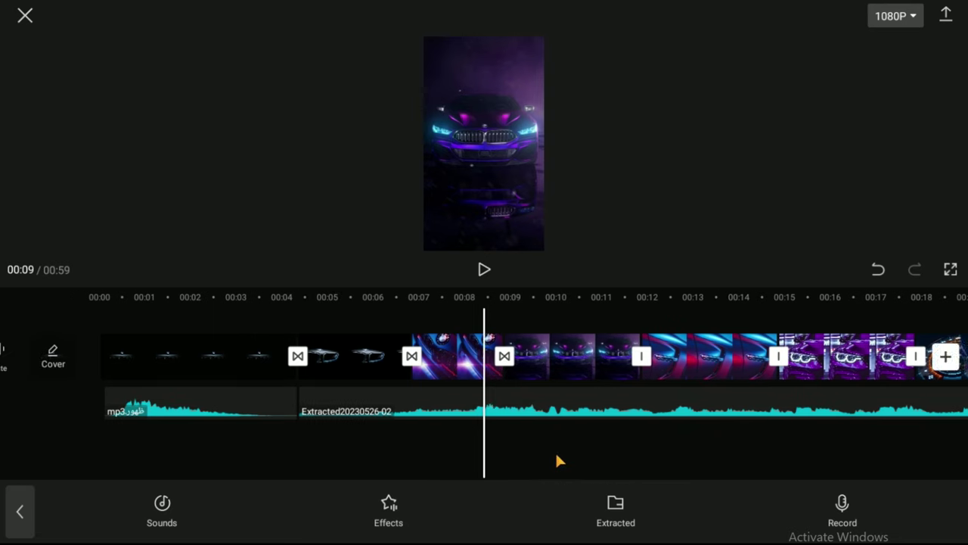
left_click(484, 270)
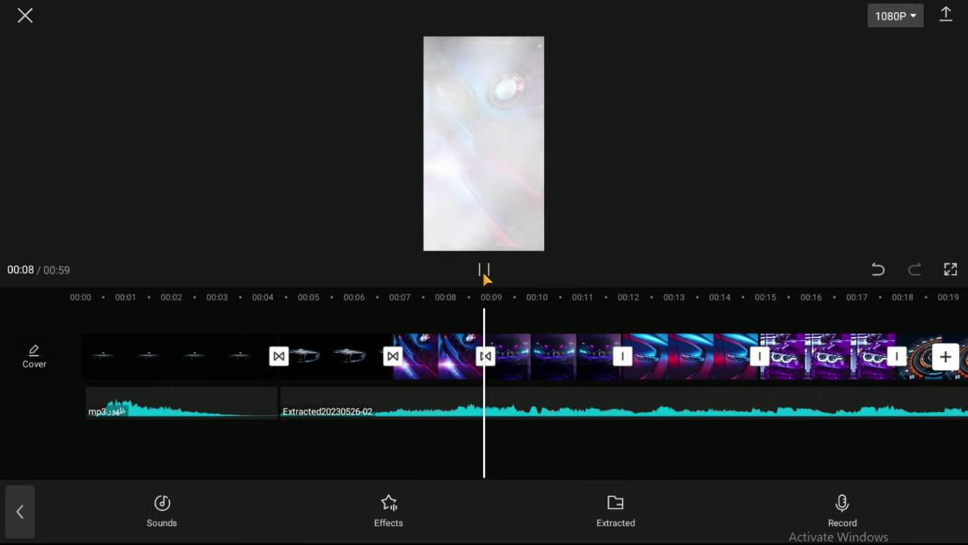
left_click(484, 271)
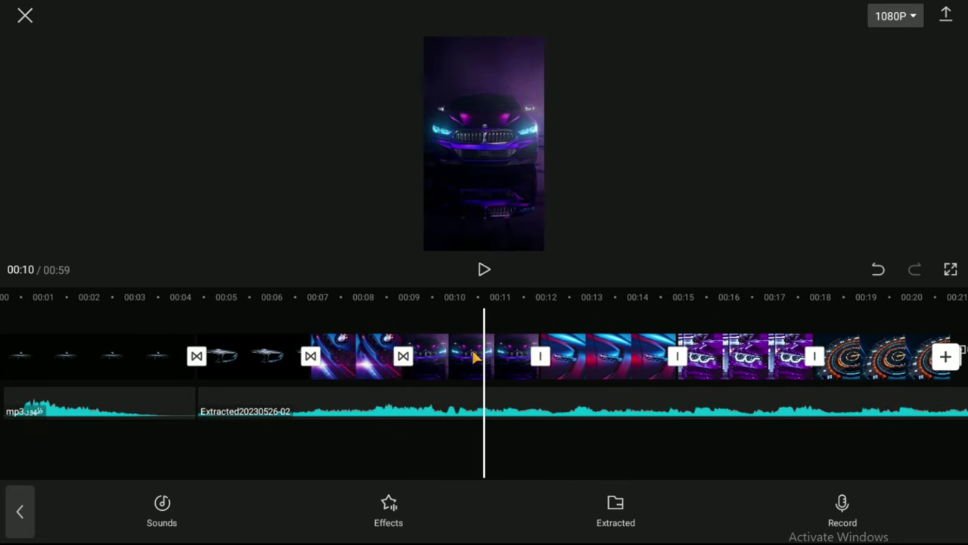
Apply the 3D Zoom Pro motion style to the fourth clip and play the clip back.
left_click(477, 356)
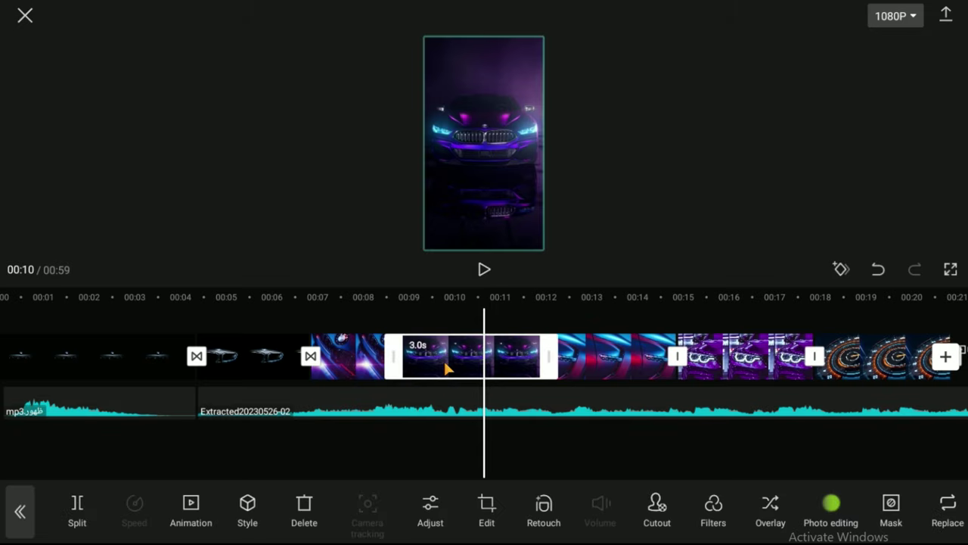
left_click(247, 508)
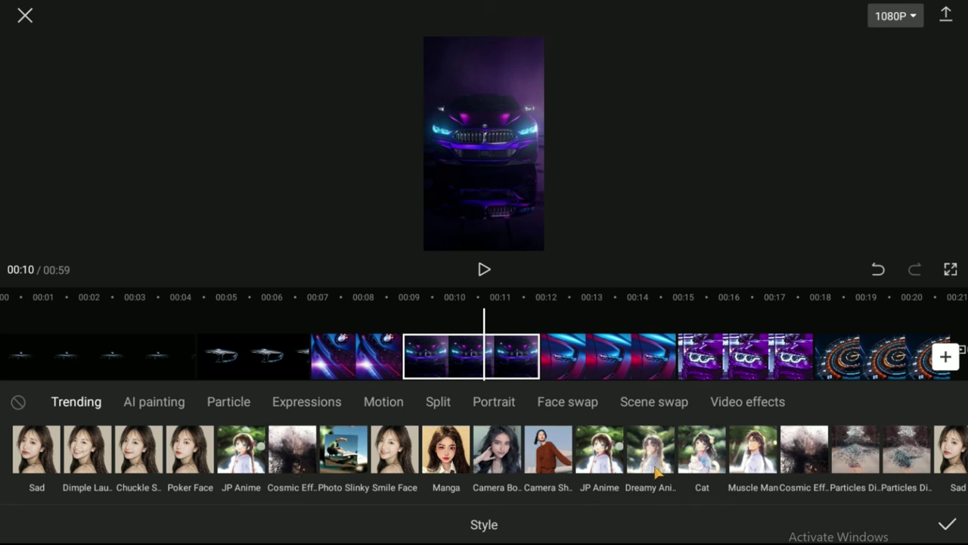
left_click(400, 404)
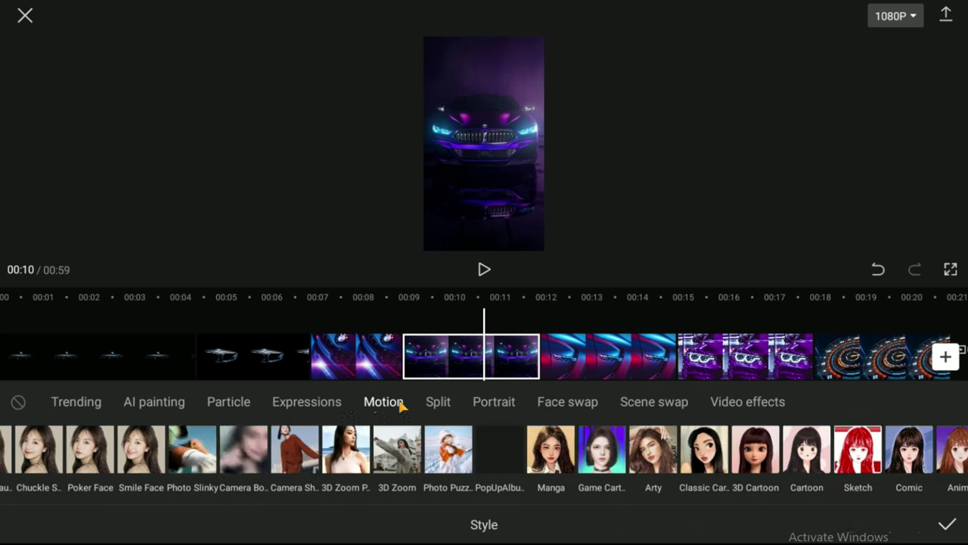
left_click(418, 457)
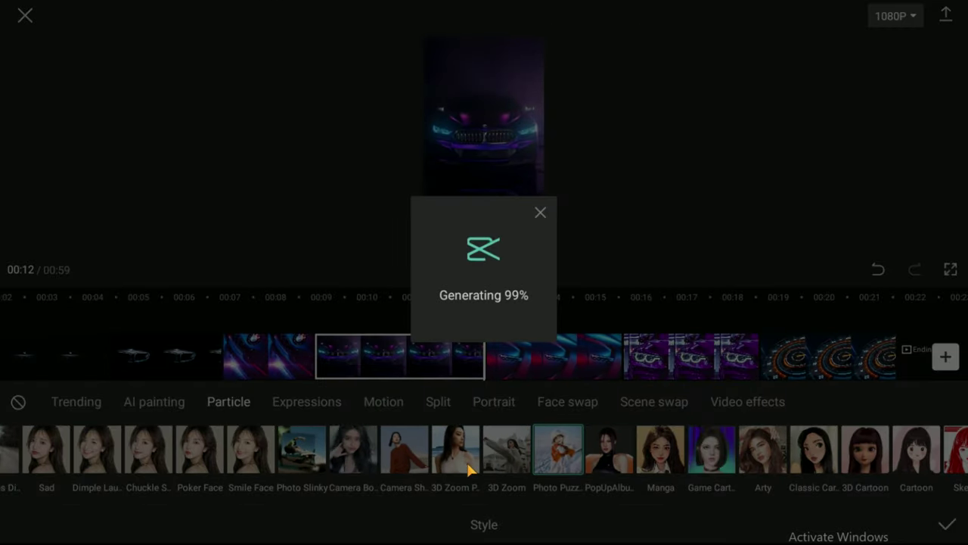
left_click(455, 453)
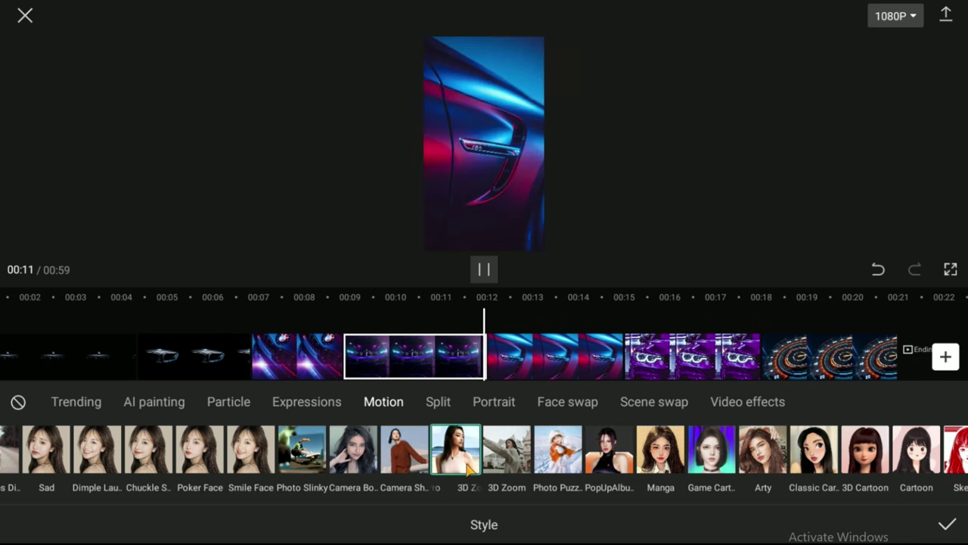
left_click(469, 420)
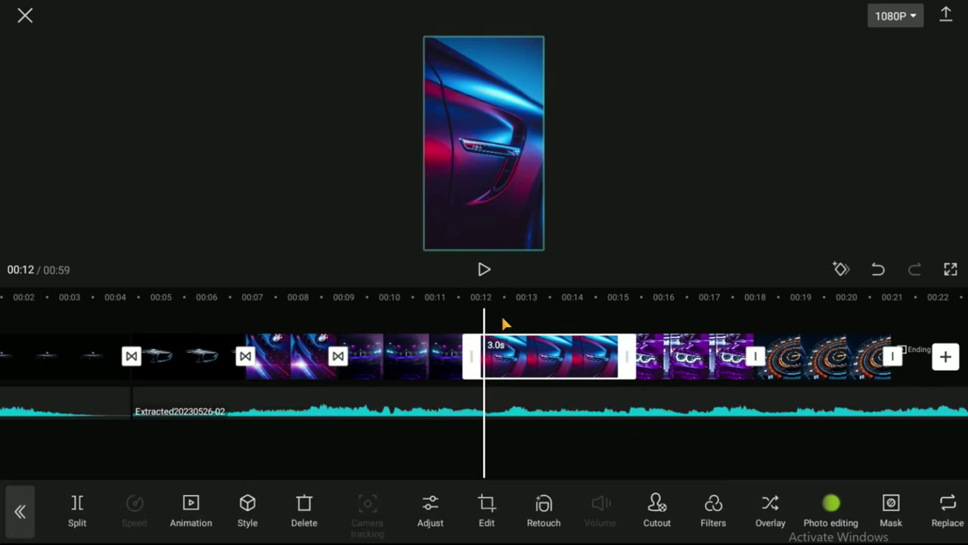
left_click_drag(503, 324, 680, 318)
left_click(484, 269)
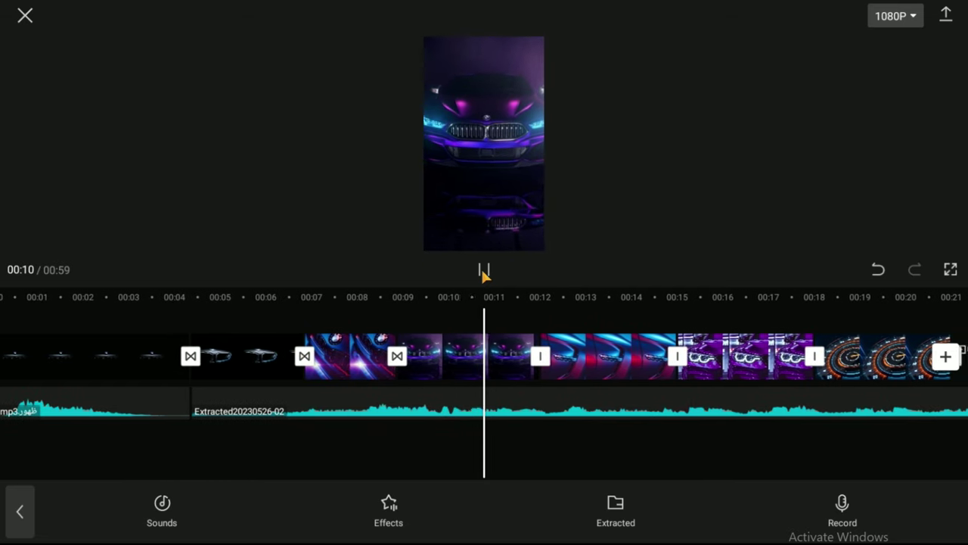
left_click(484, 270)
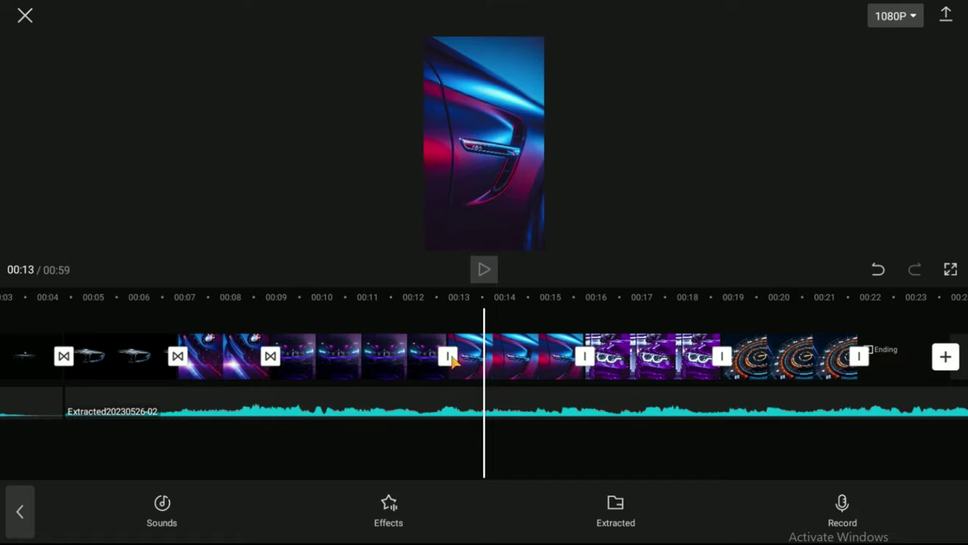
Insert the Burn 1 effect transition between the fourth and fifth clips and preview it.
left_click(449, 355)
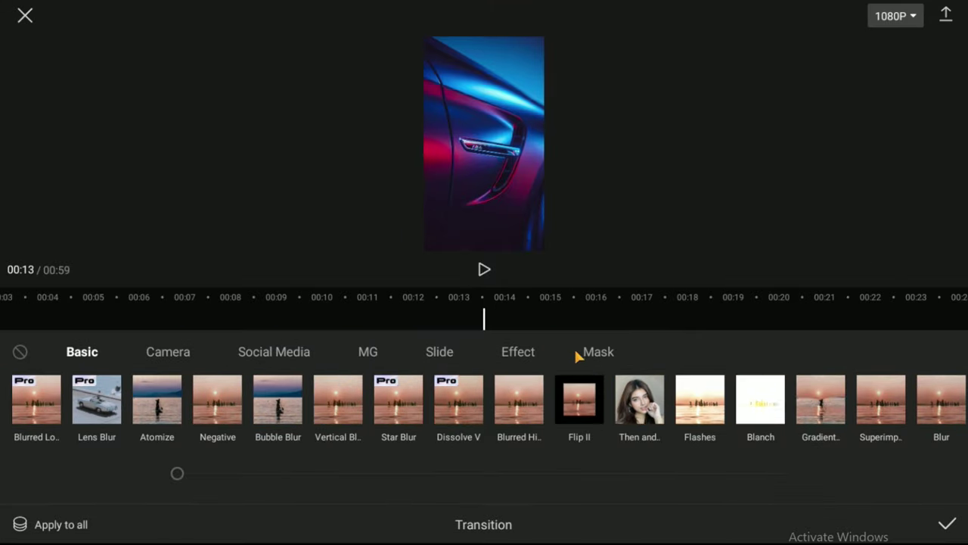
left_click(534, 352)
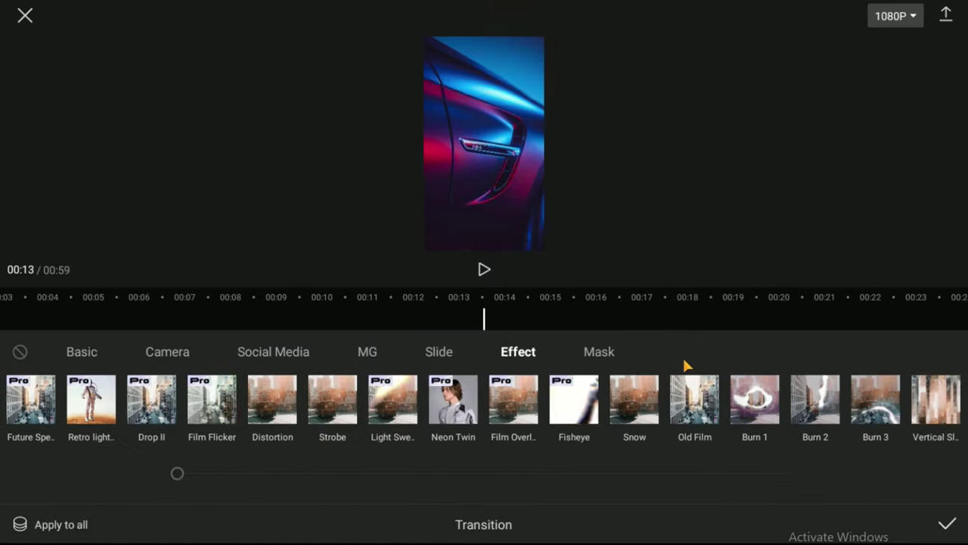
left_click(754, 399)
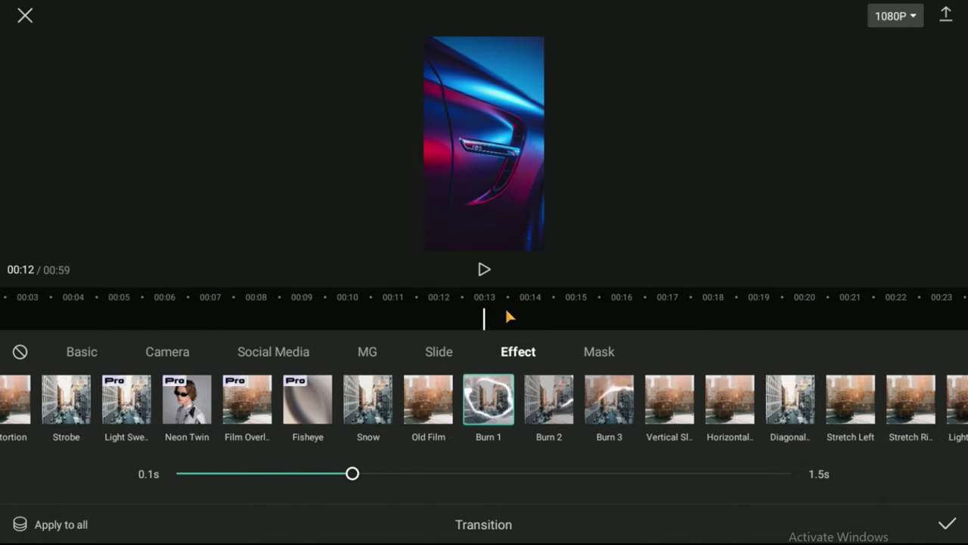
left_click(479, 270)
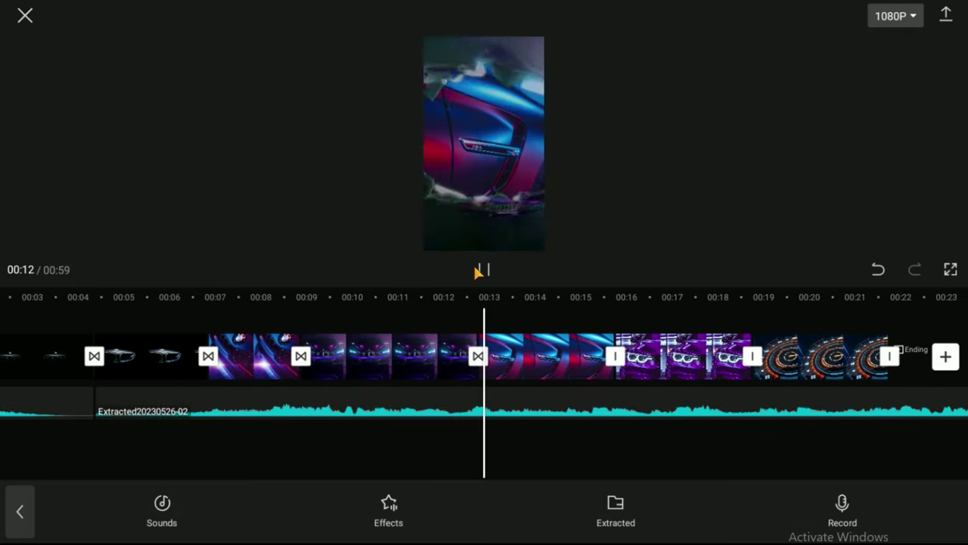
left_click(850, 438)
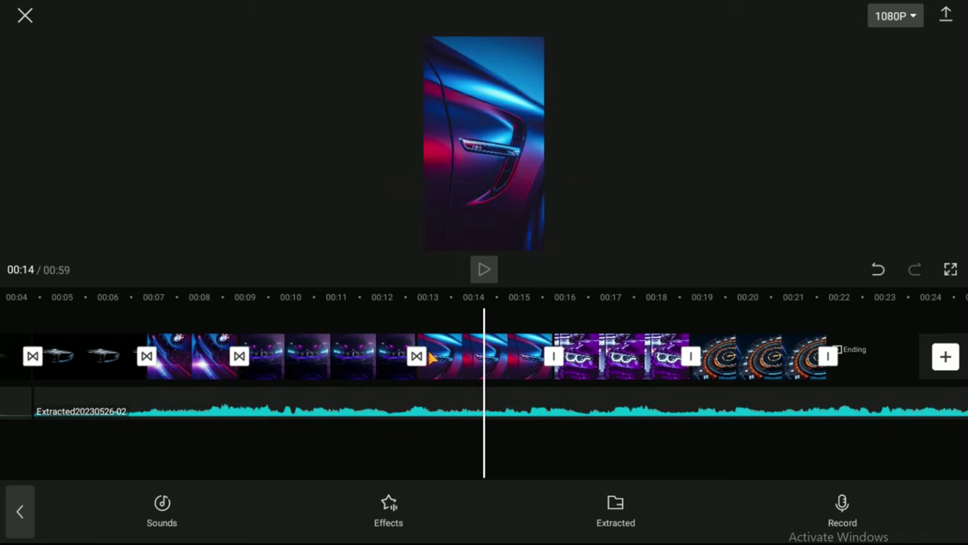
Apply the 3D Zoom motion style to the fifth clip, the one showing the car's side vent.
left_click(457, 362)
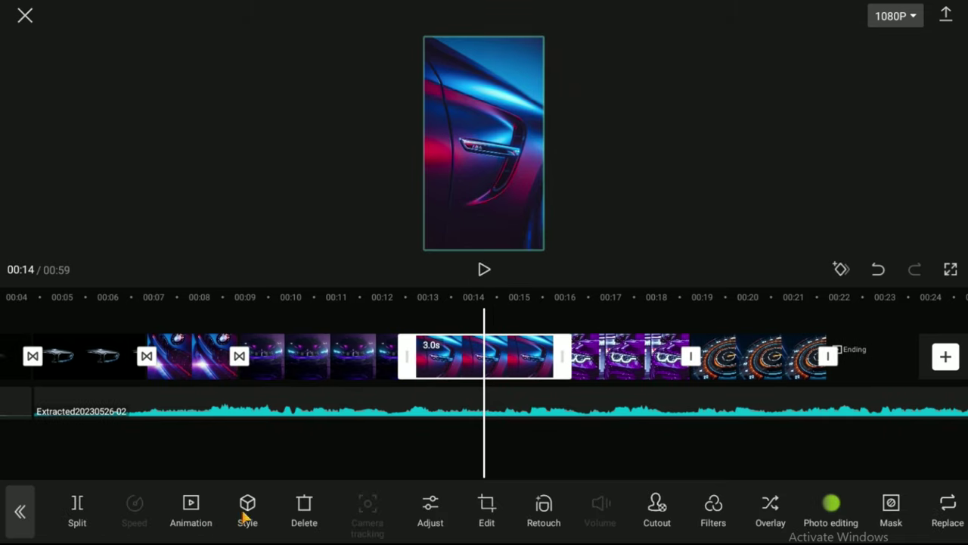
left_click(248, 510)
left_click(394, 402)
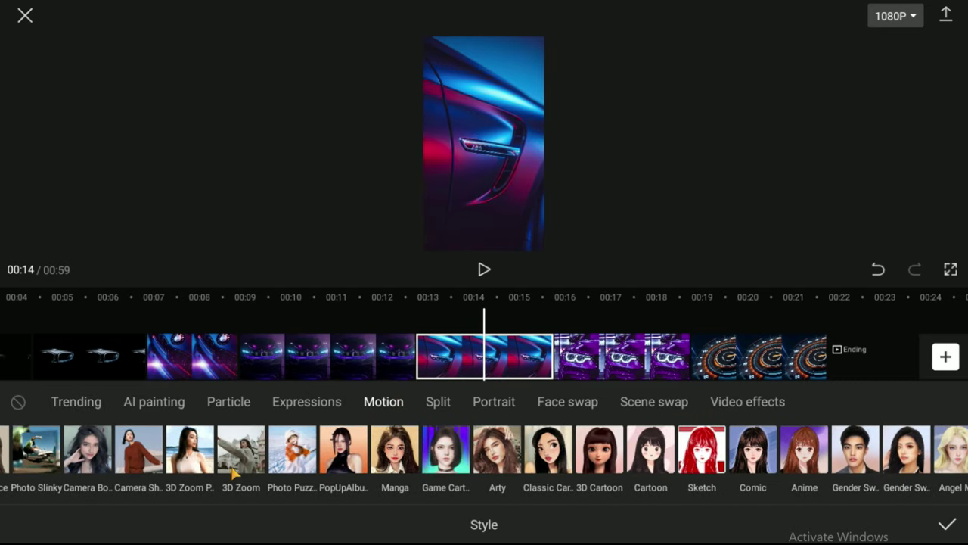
left_click(235, 469)
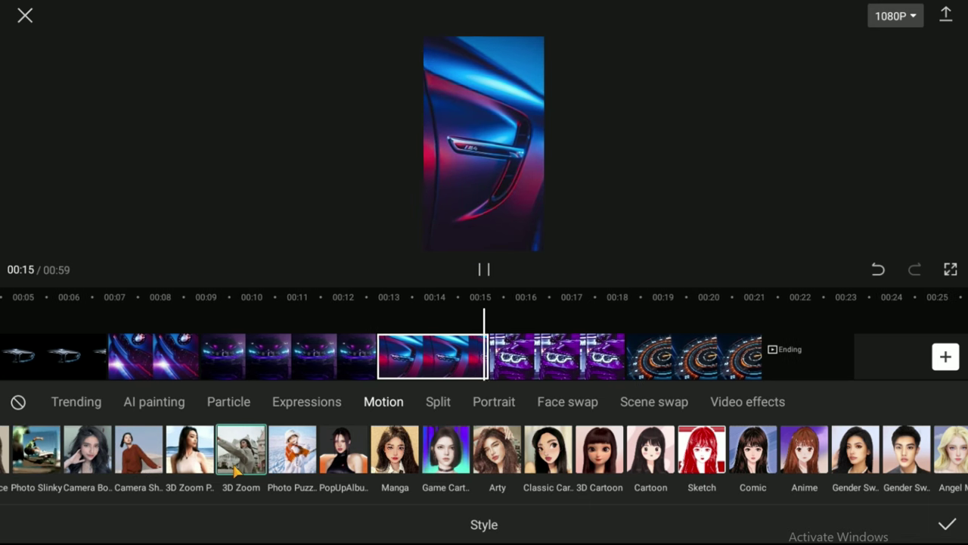
left_click(947, 523)
Insert the Burn 2 effect transition between the fifth and sixth clips and play it back.
left_click_drag(659, 363, 478, 372)
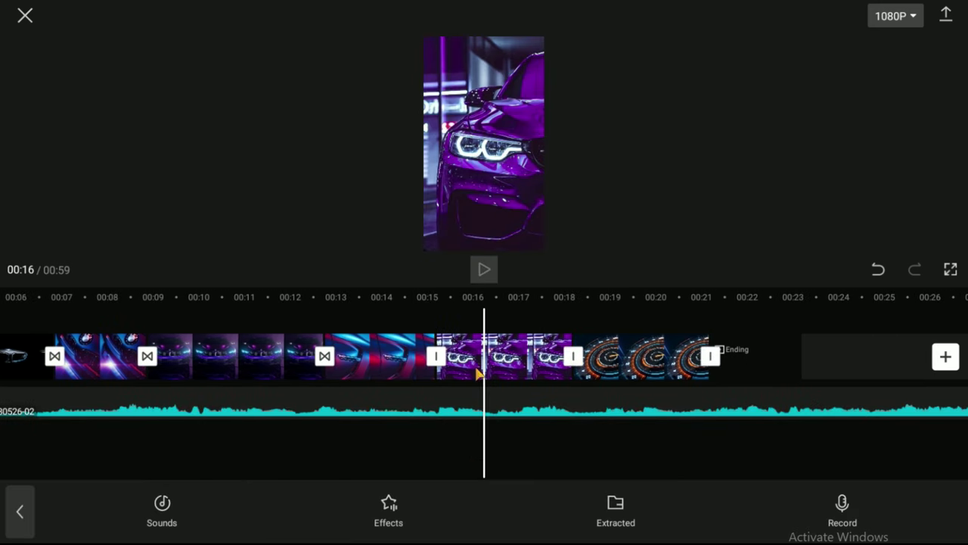
left_click(437, 356)
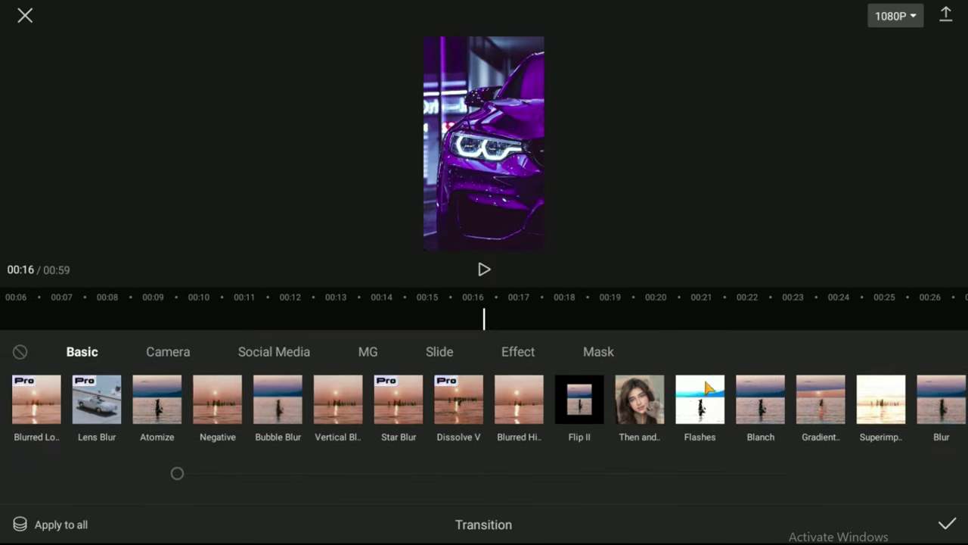
left_click_drag(786, 387, 670, 406)
left_click(522, 352)
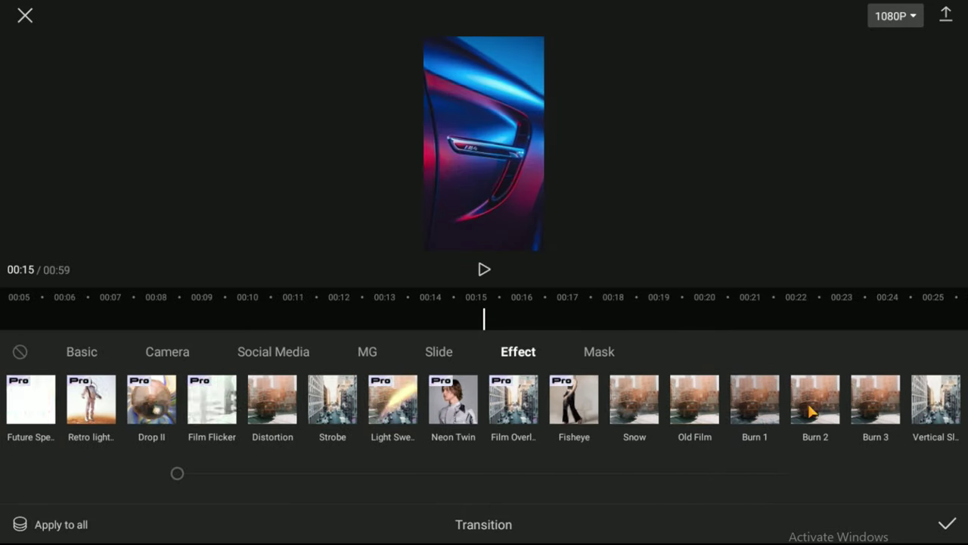
left_click(804, 411)
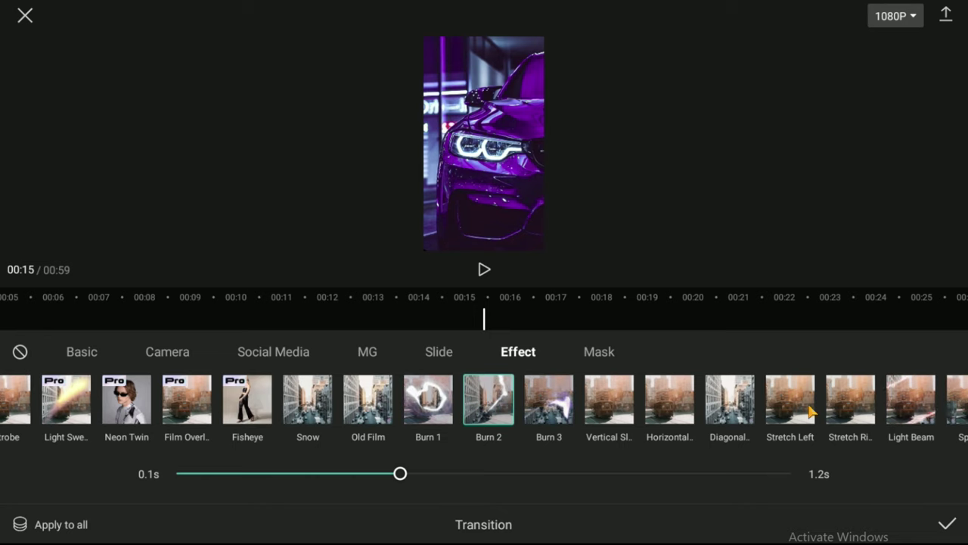
left_click(945, 526)
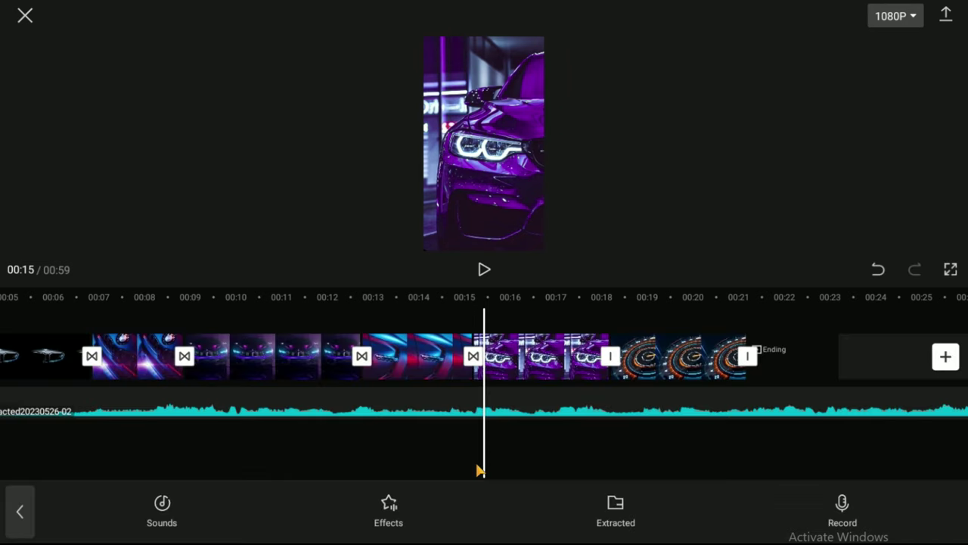
left_click_drag(478, 467, 549, 469)
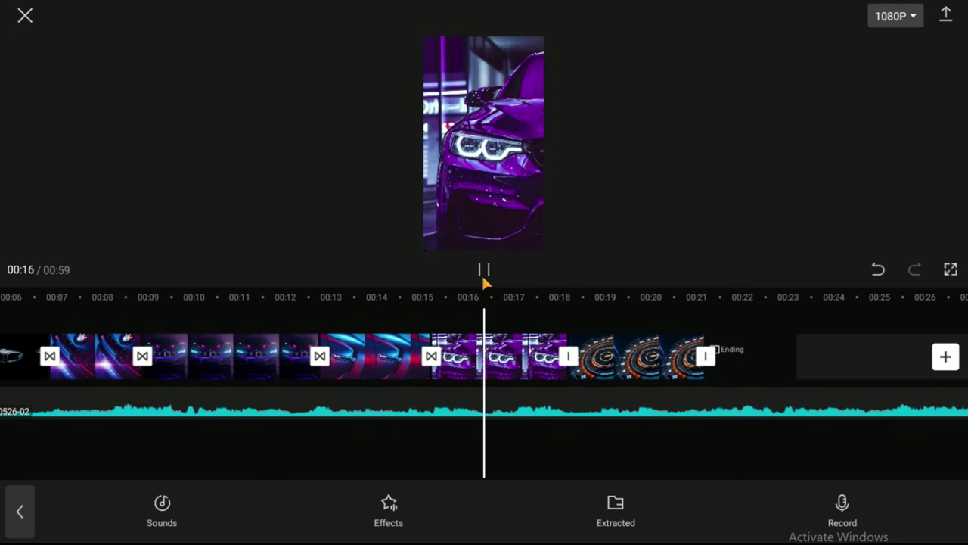
left_click(484, 269)
Apply the 3D Zoom Pro motion style to the sixth clip, the purple car headlight photo.
left_click(478, 354)
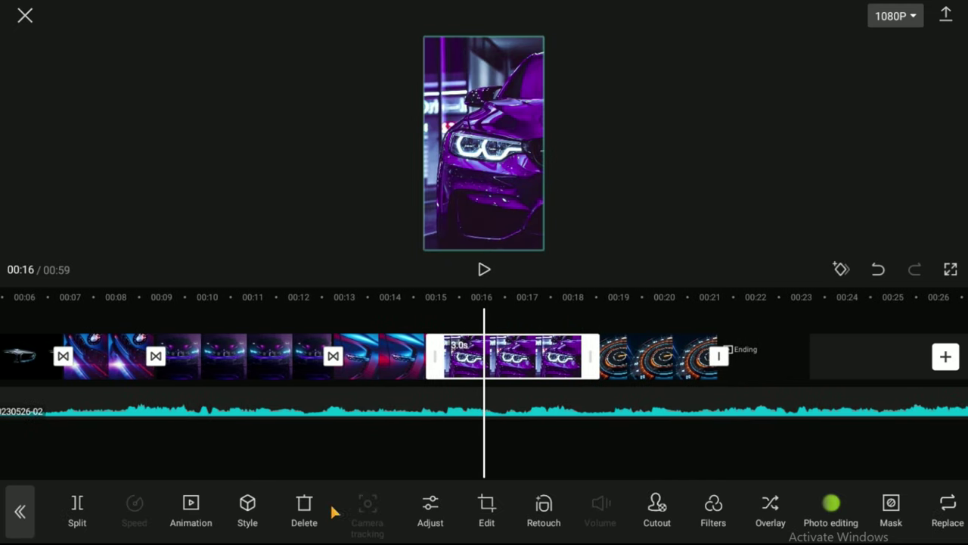
left_click(247, 508)
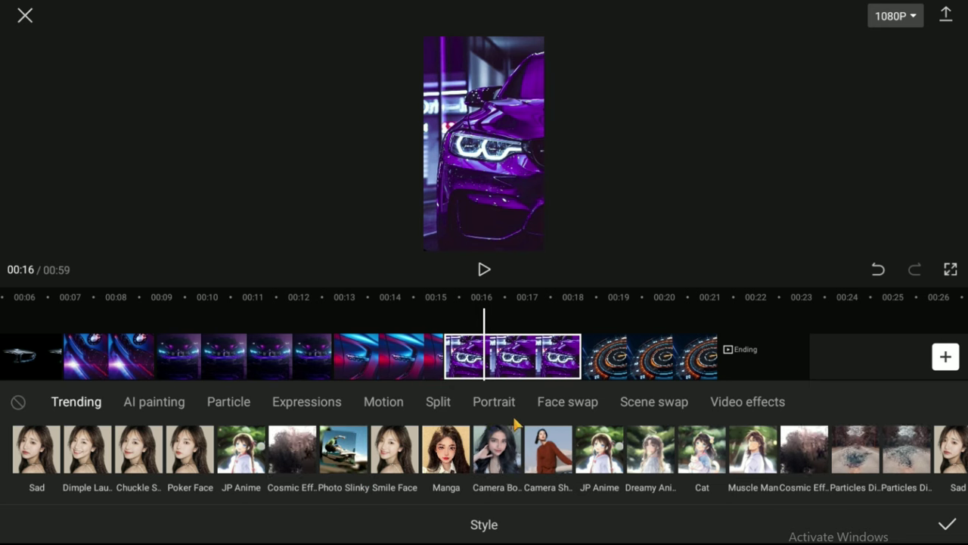
left_click(373, 403)
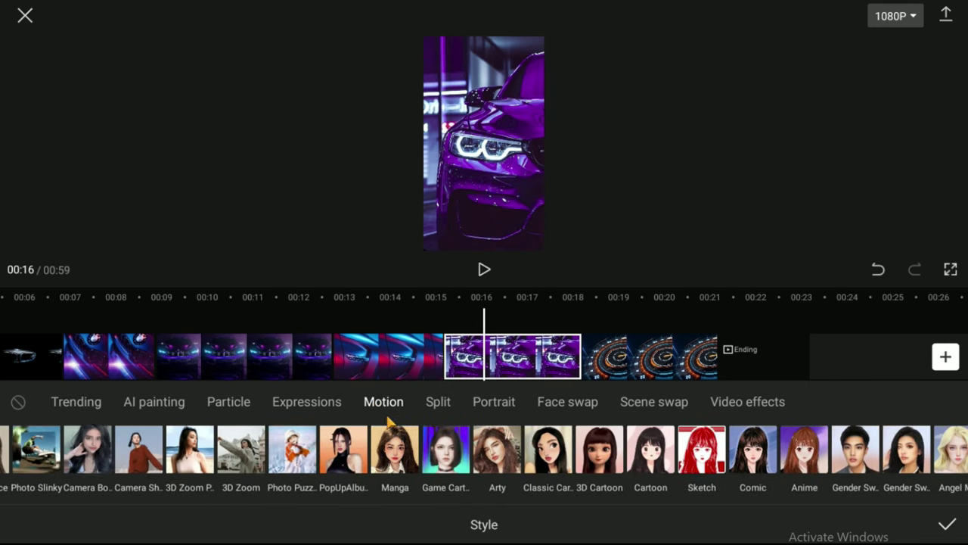
left_click(194, 460)
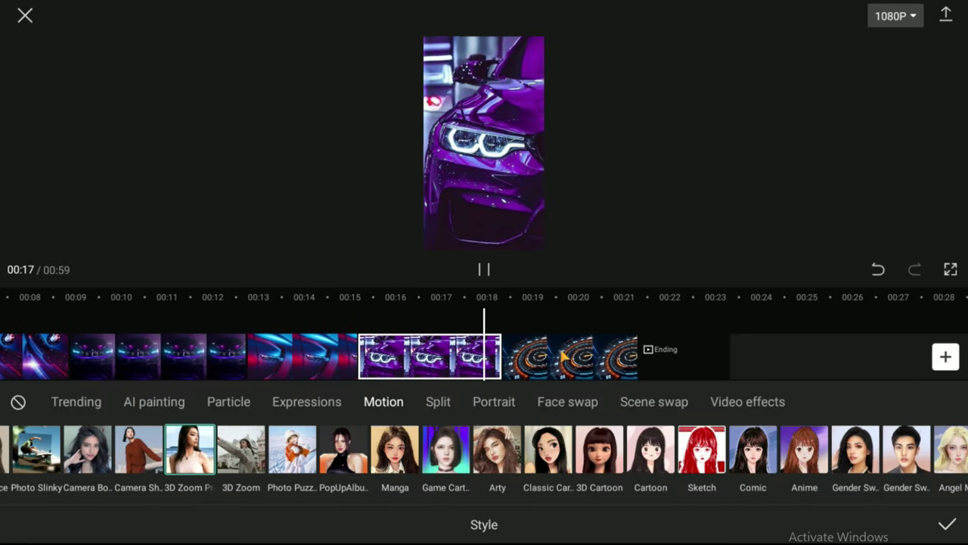
left_click(495, 355)
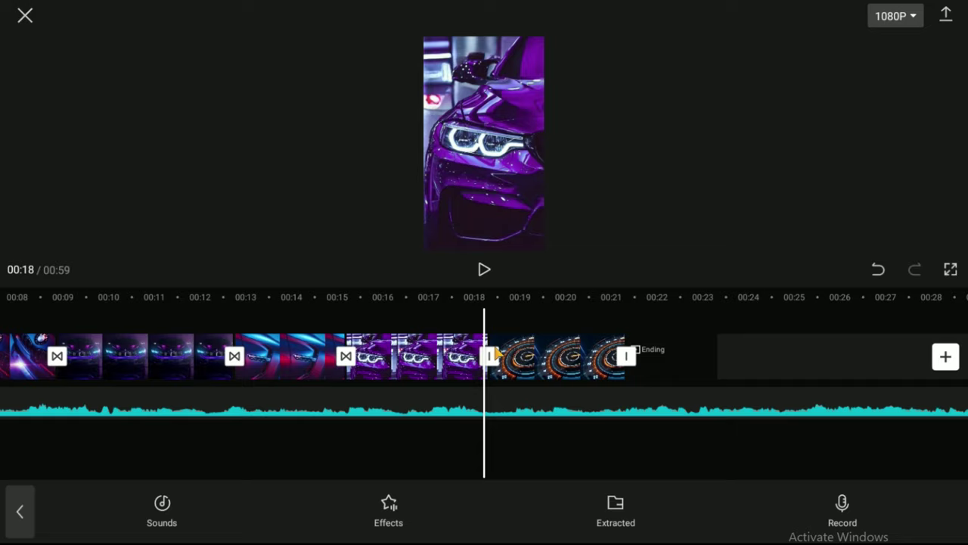
Try the Distortion effect transition between the sixth and seventh clips, replace it with Strobe, and play it back.
left_click(490, 355)
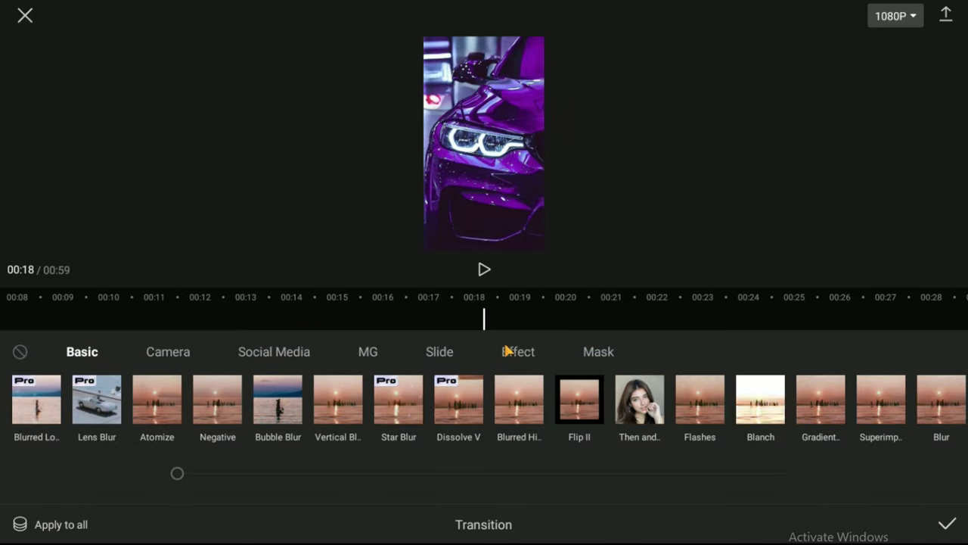
left_click(509, 350)
left_click(540, 401)
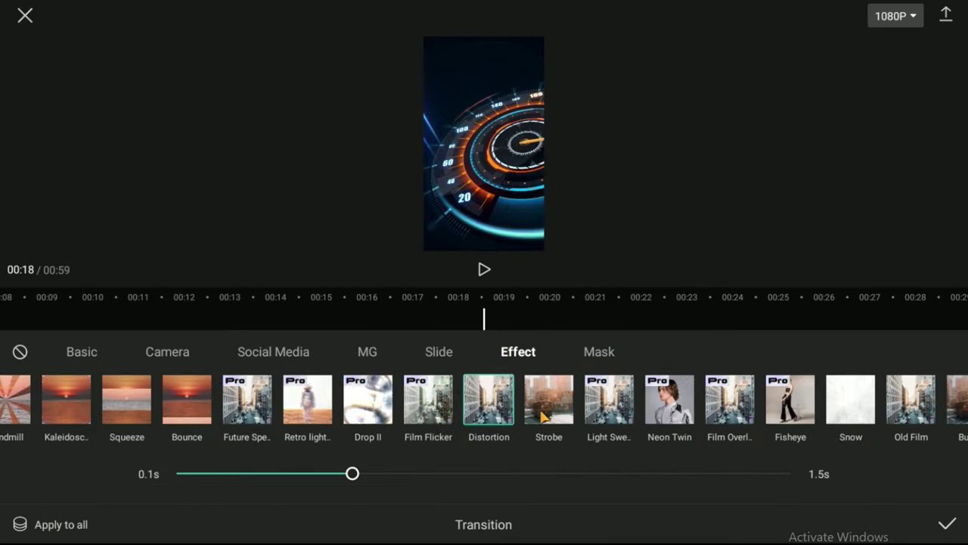
left_click(542, 412)
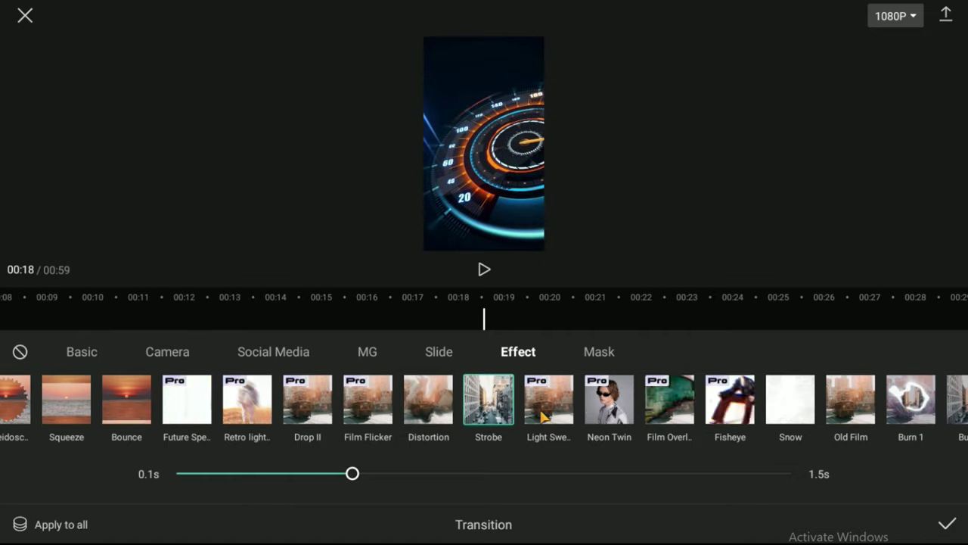
left_click(947, 525)
left_click_drag(521, 477, 559, 395)
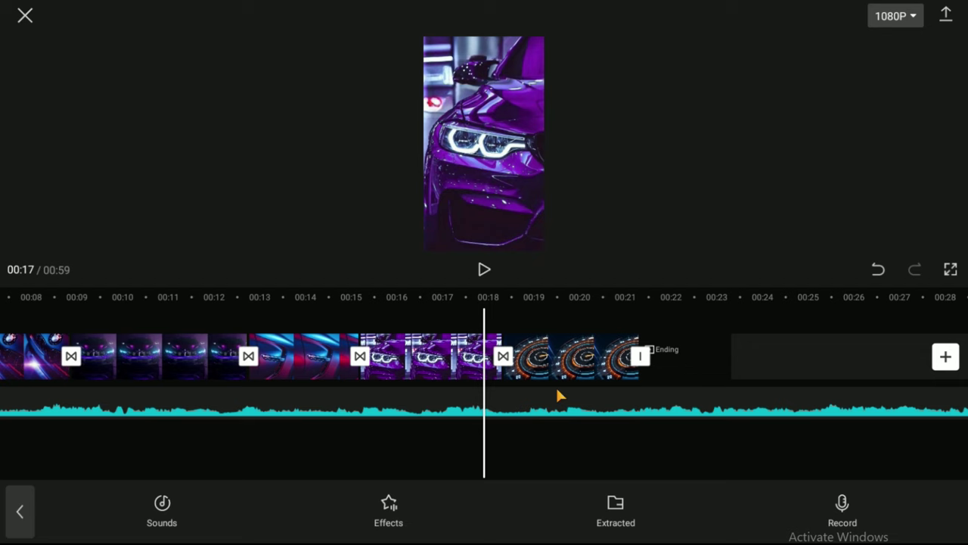
left_click(484, 270)
left_click(484, 270)
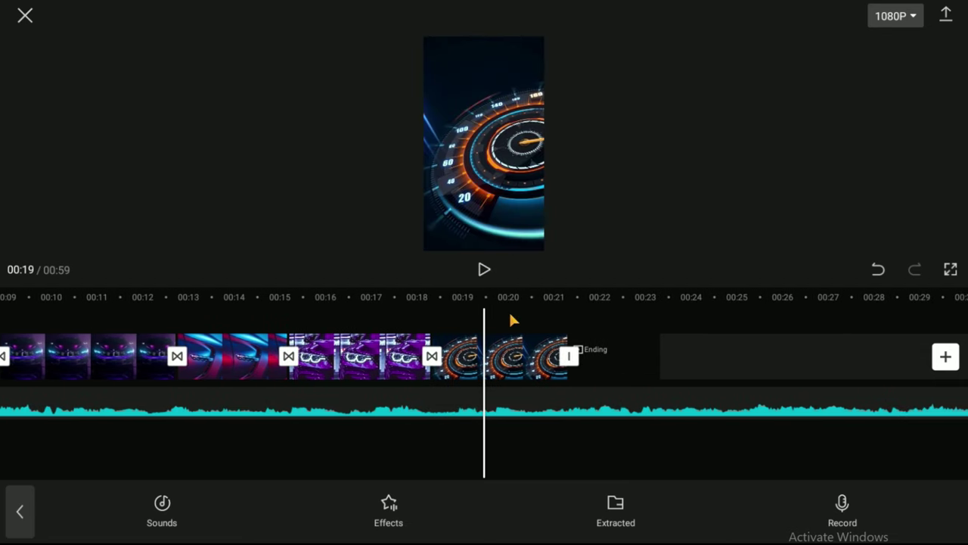
Give the seventh clip, the speedometer photo, the Slide Right entrance animation and play it back.
left_click(493, 355)
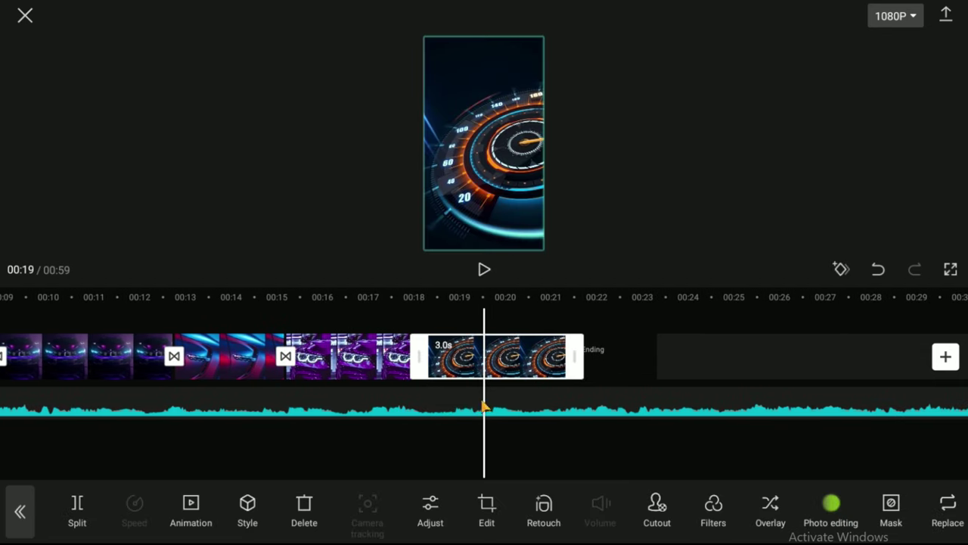
left_click(192, 508)
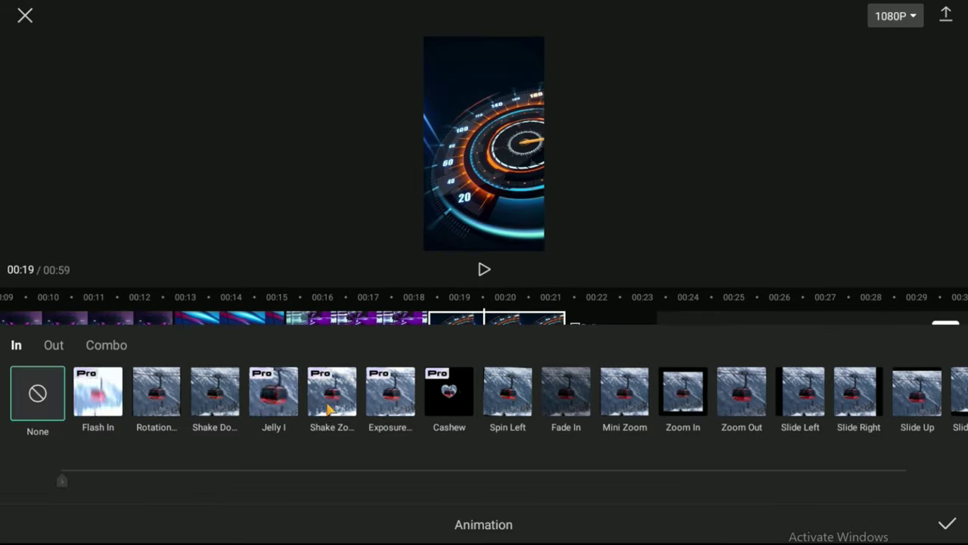
left_click(851, 404)
scroll(853, 404, "right", 10)
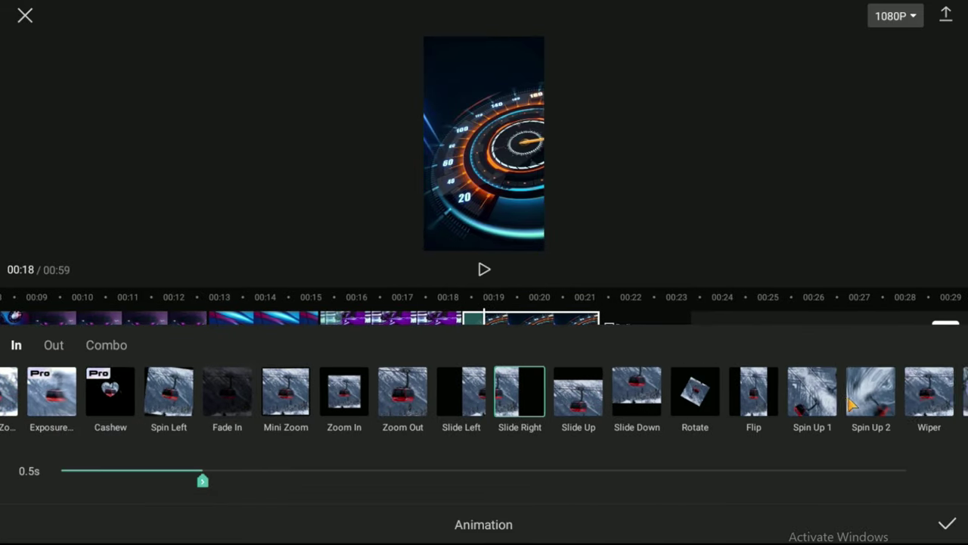
left_click(947, 523)
left_click(620, 458)
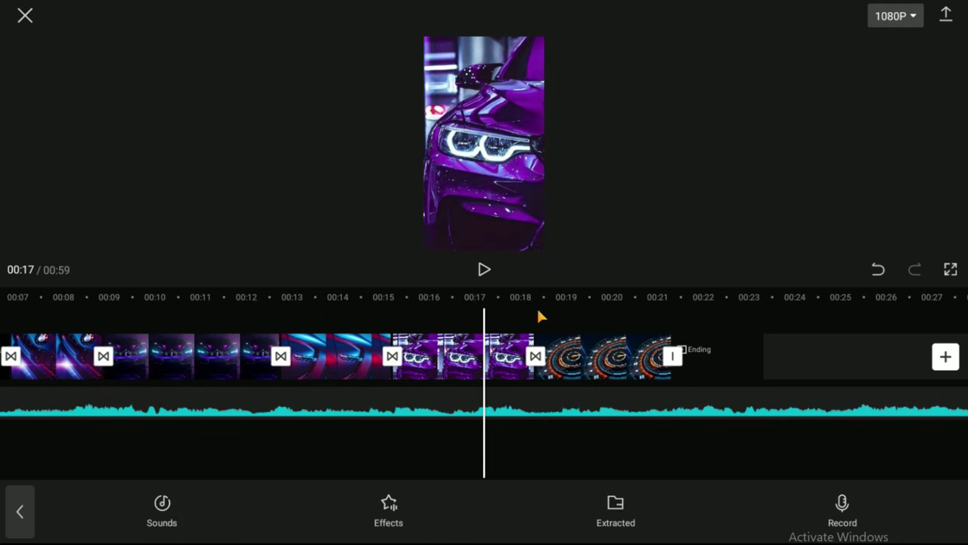
left_click(484, 270)
Apply the 3D Zoom Pro motion style to the seventh clip, the speedometer photo.
left_click(496, 356)
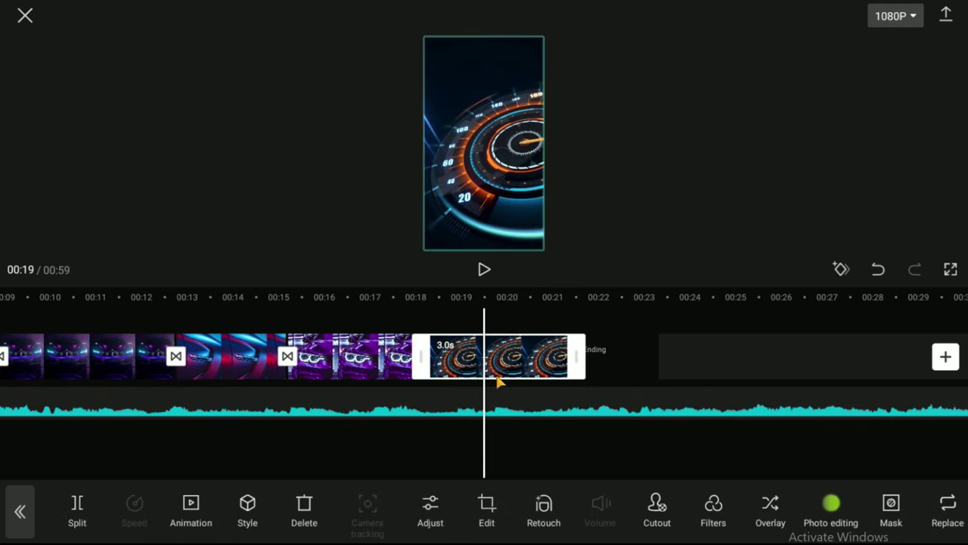
left_click(248, 511)
left_click(386, 401)
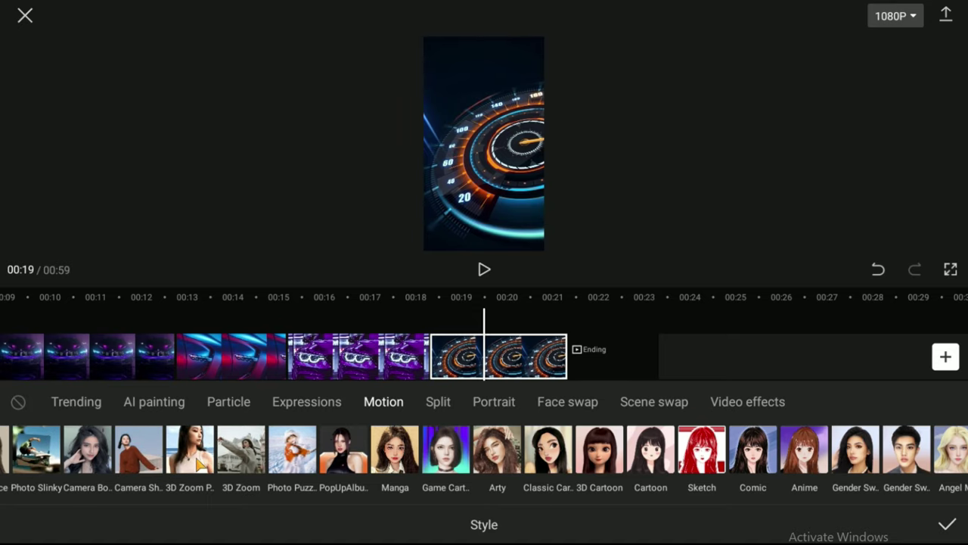
left_click(198, 463)
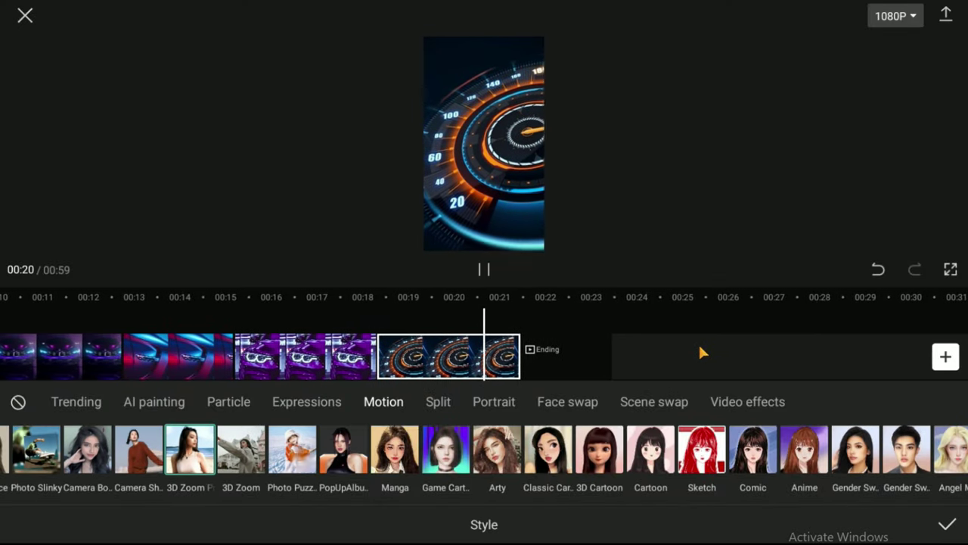
left_click(525, 352)
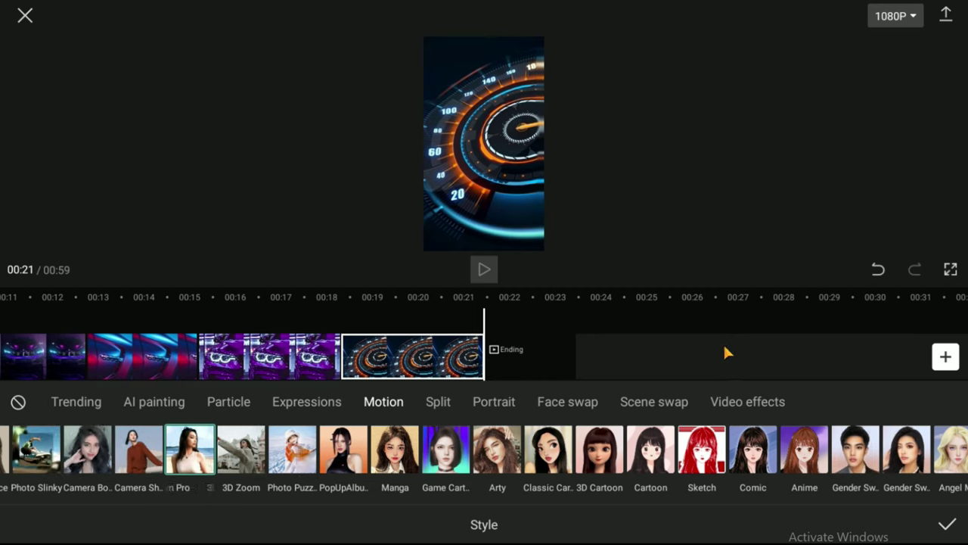
Add the 00:18 car headlight video from the album after the speedometer clip and preview its start.
left_click(947, 358)
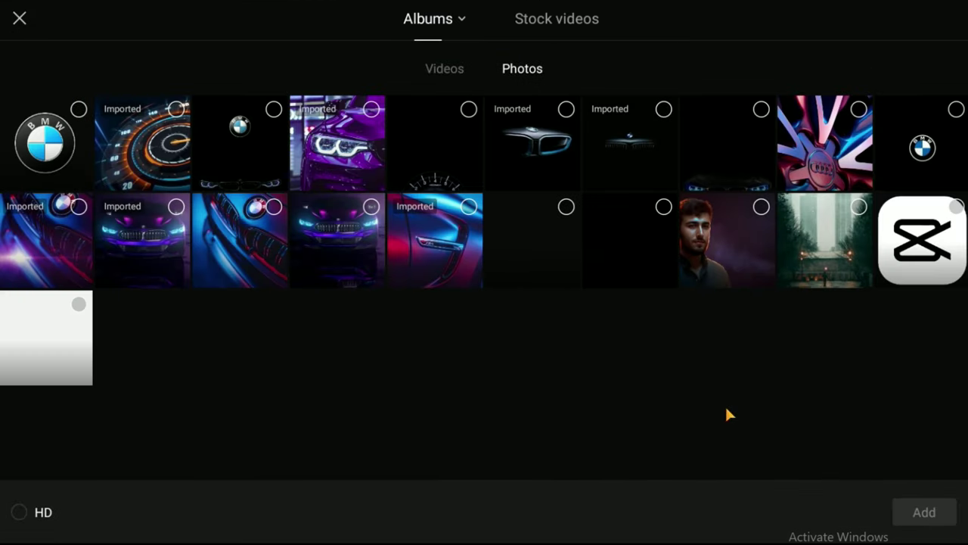
left_click(439, 73)
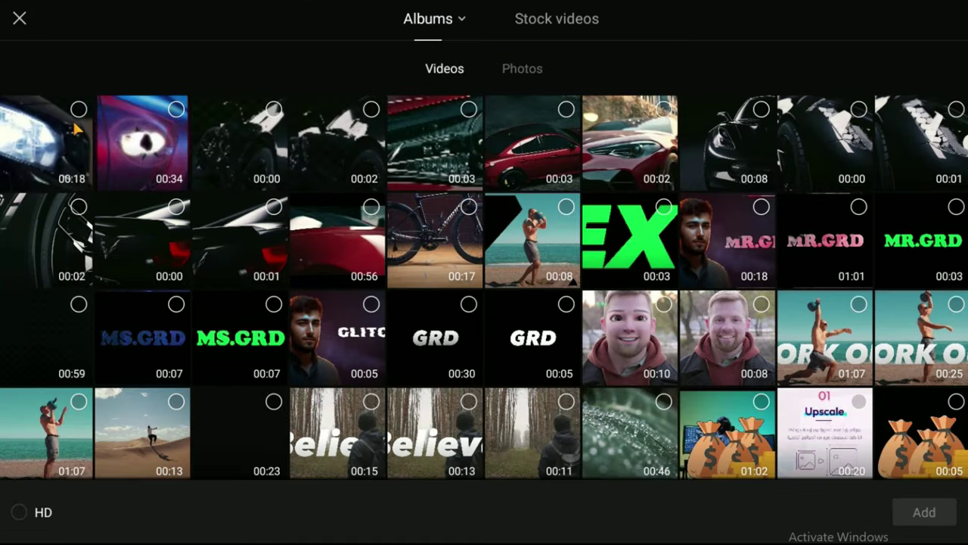
left_click(78, 111)
left_click(920, 512)
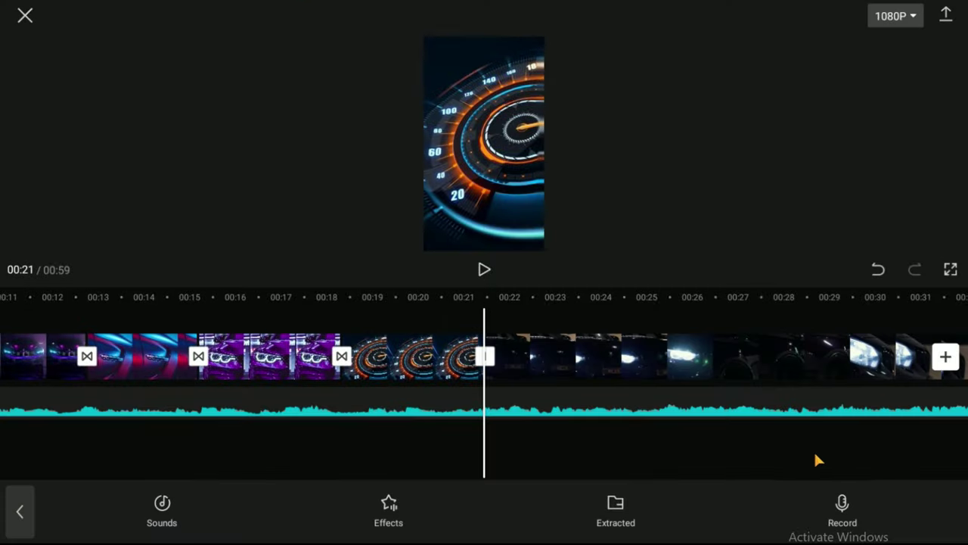
key("space")
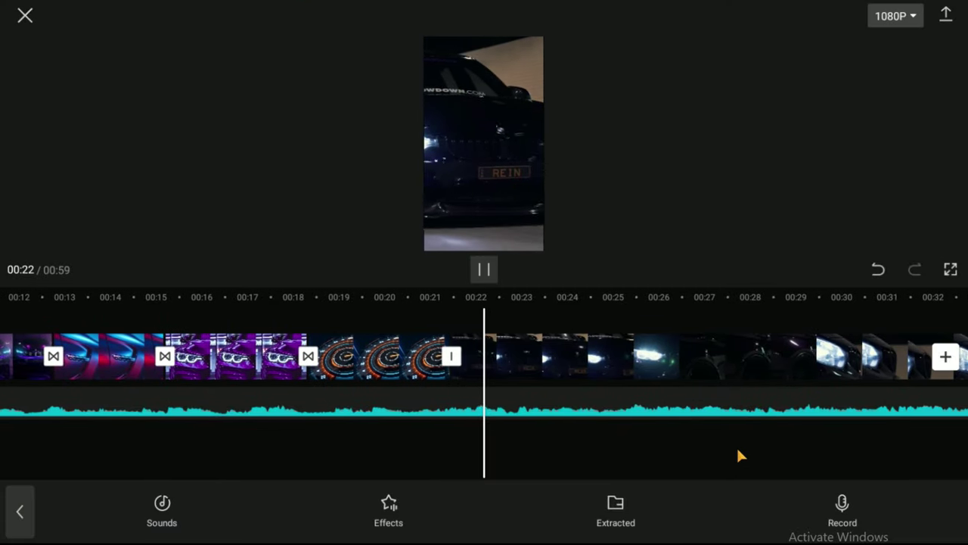
left_click(454, 361)
left_click_drag(454, 361, 511, 365)
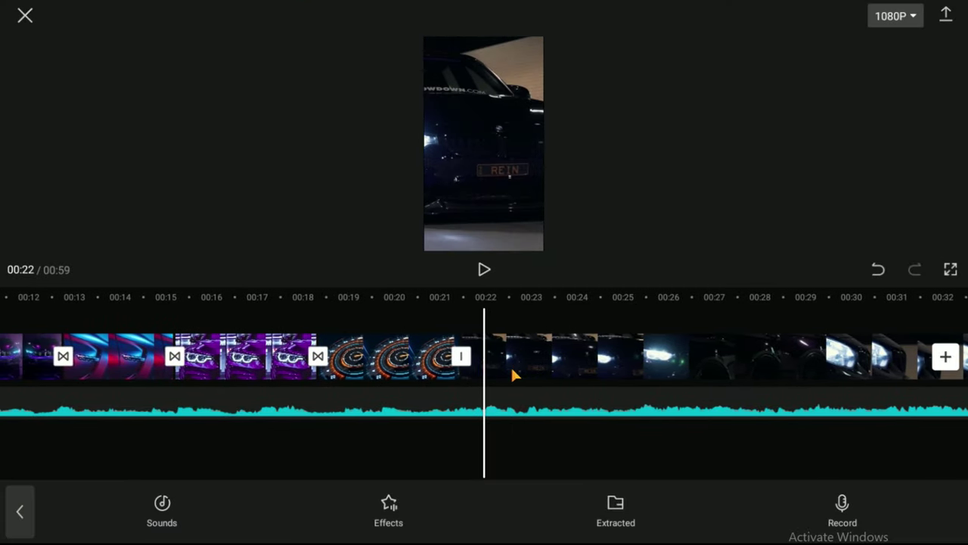
Insert the Old Film effect transition between the speedometer clip and the added video and play it back.
left_click(462, 356)
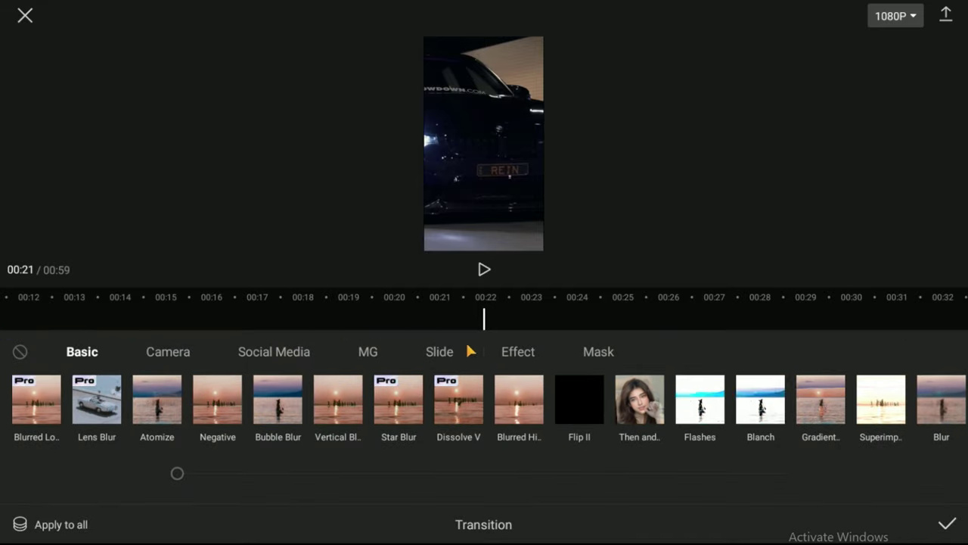
left_click(517, 351)
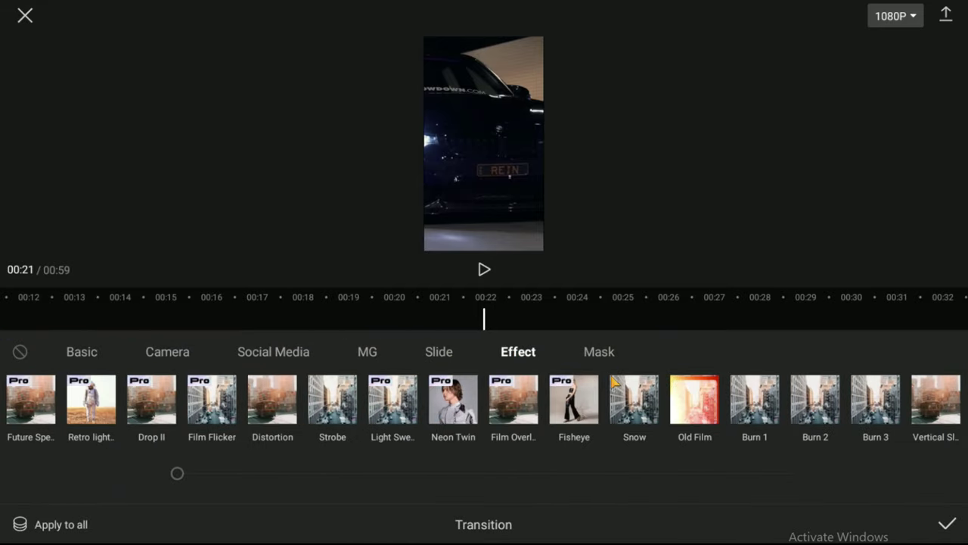
left_click(695, 399)
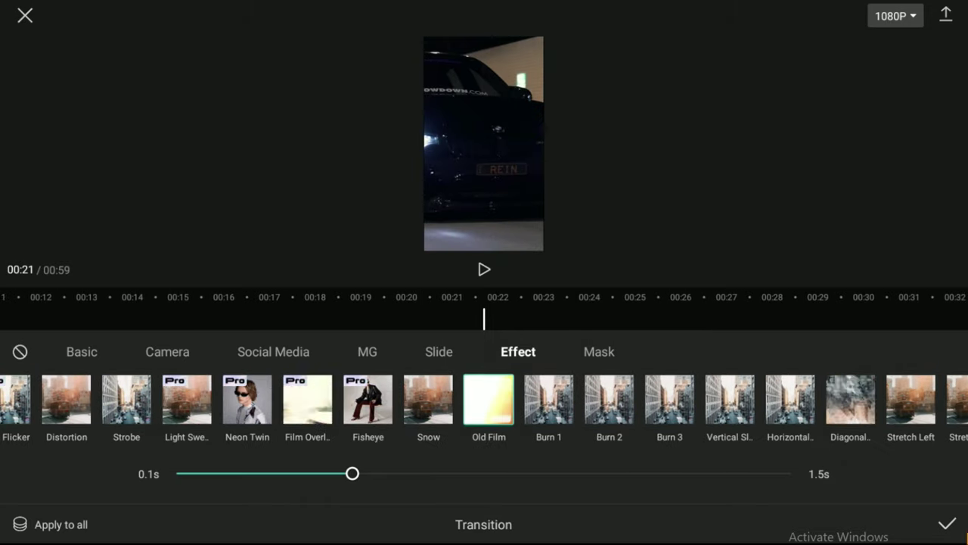
left_click(947, 523)
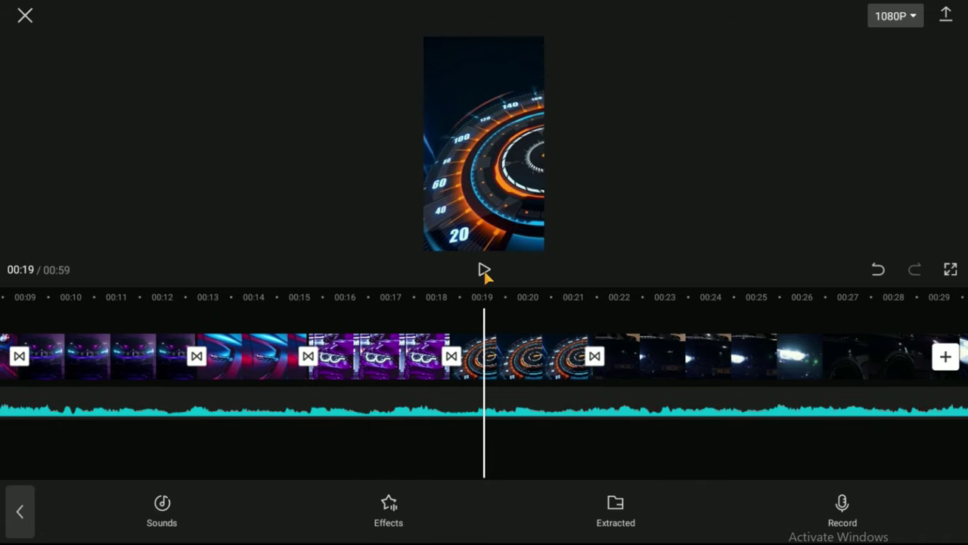
left_click(484, 270)
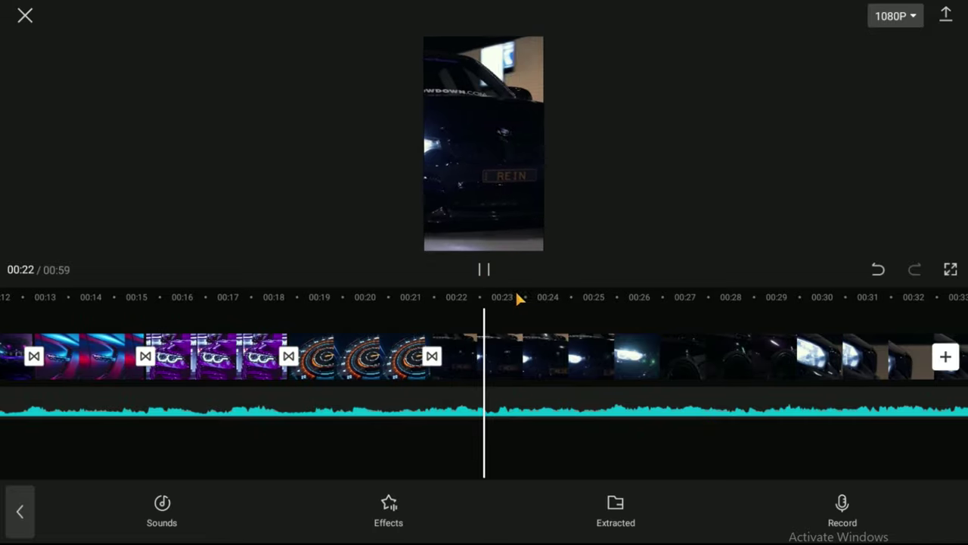
left_click(561, 346)
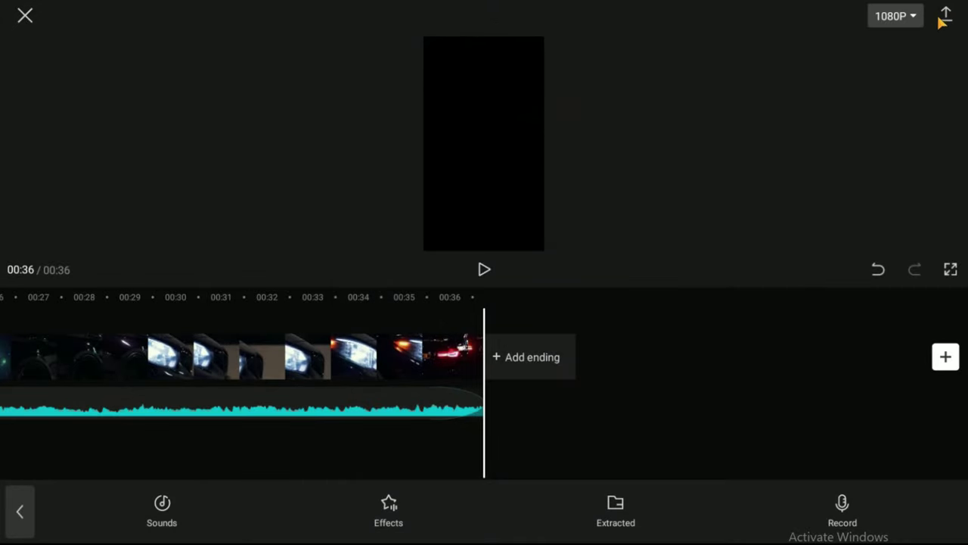
Check the export resolution, frame rate and code rate settings.
left_click(922, 22)
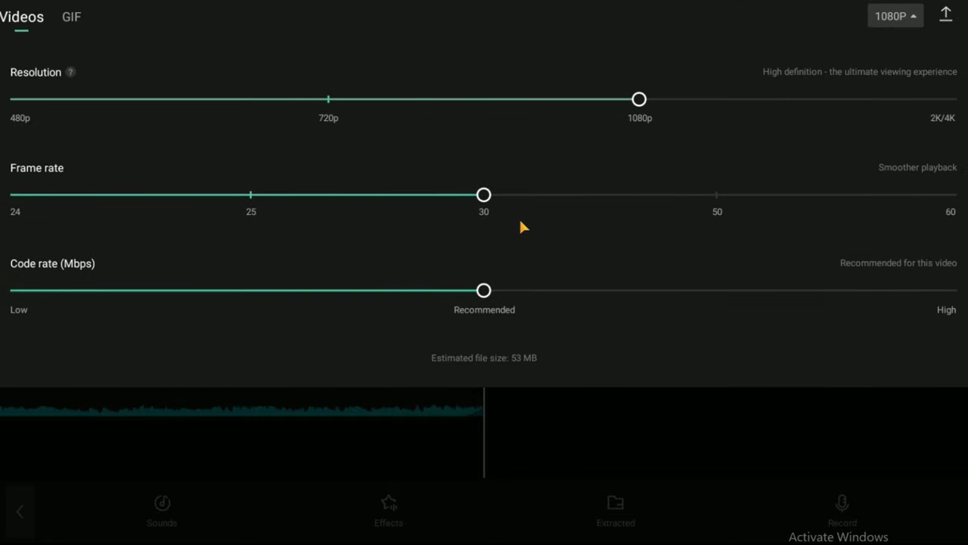
left_click(849, 424)
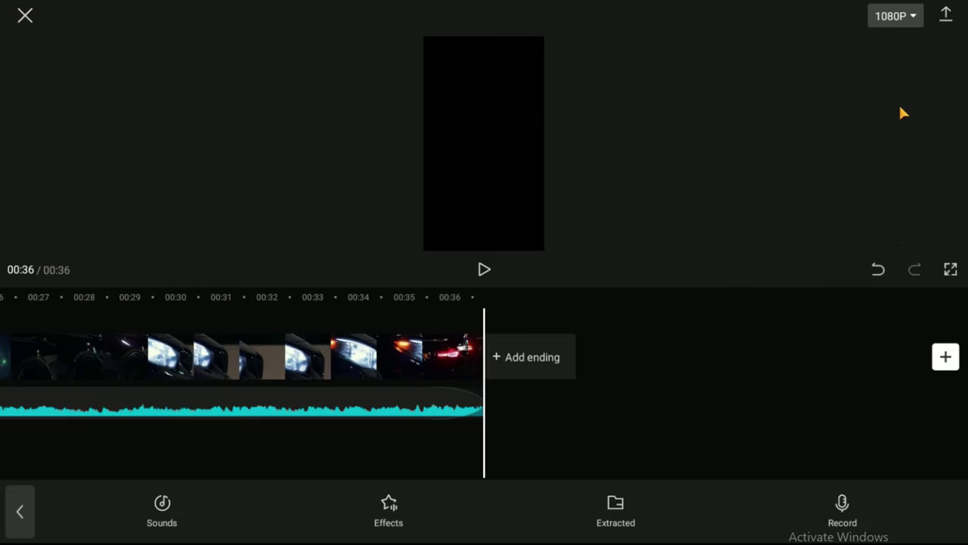